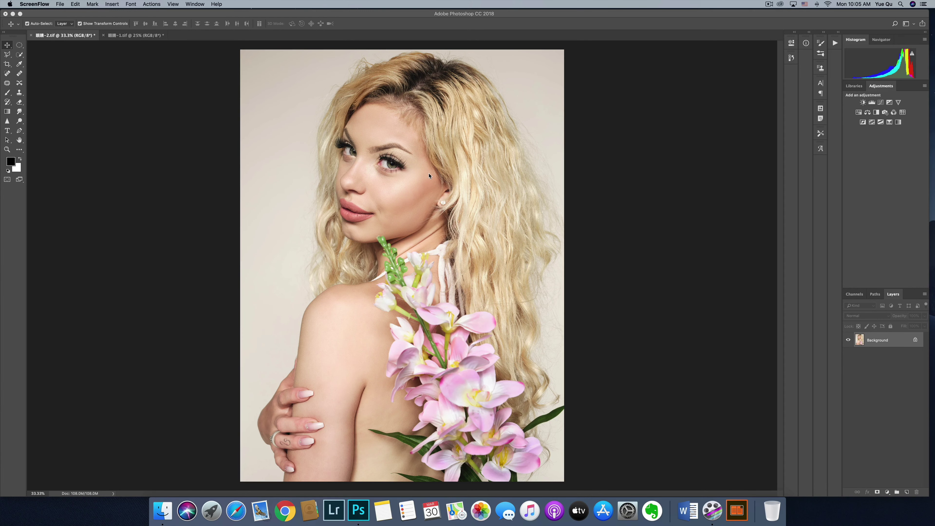
- Zoom the blonde portrait to 100% and centre the view on her eyes
click(554, 24)
key(super+equal)
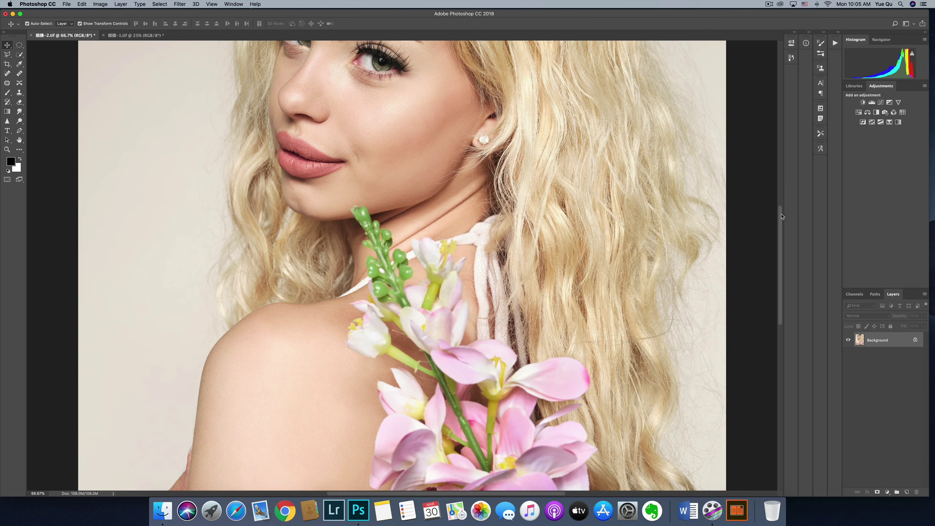
drag(782, 217, 782, 169)
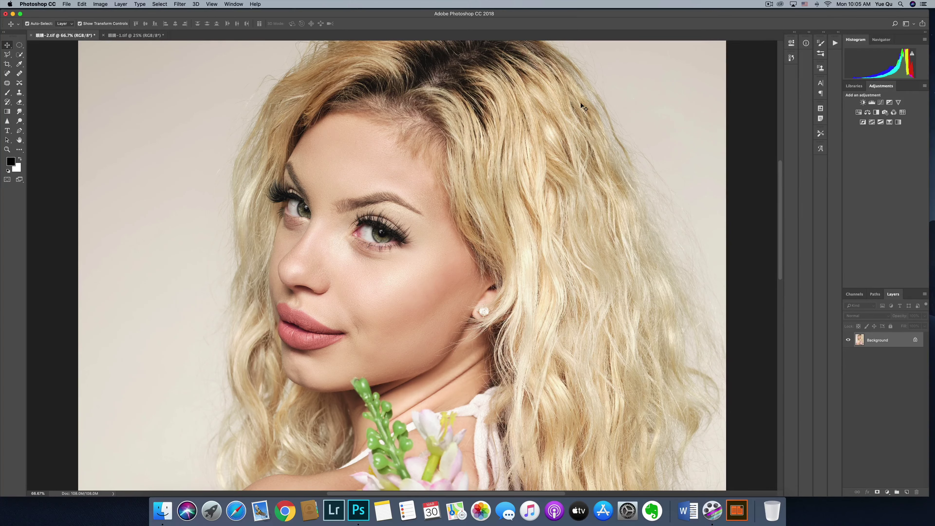
drag(782, 170, 782, 156)
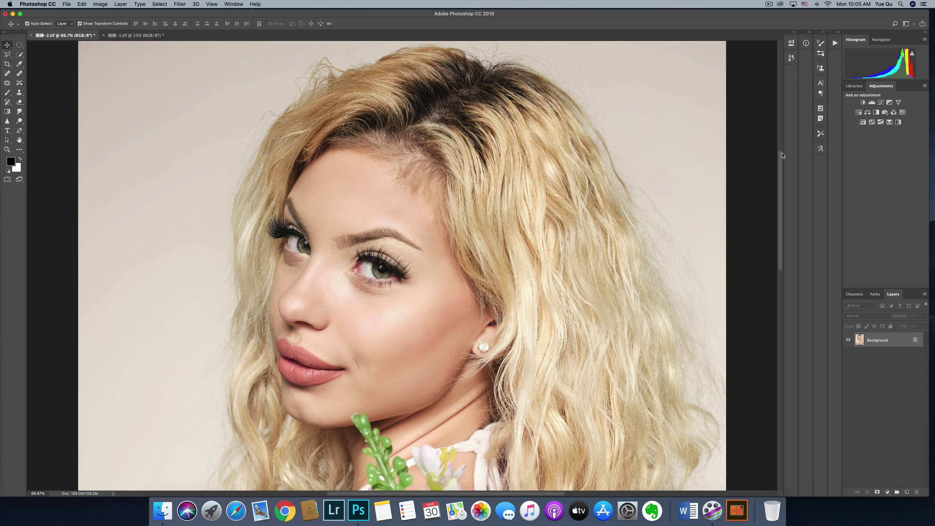
scroll(782, 155, down, 2)
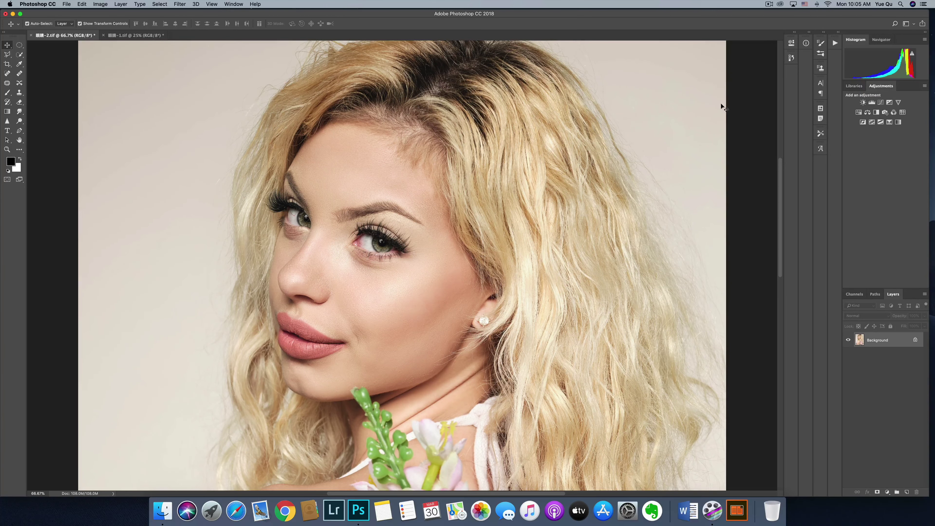
key(super+1)
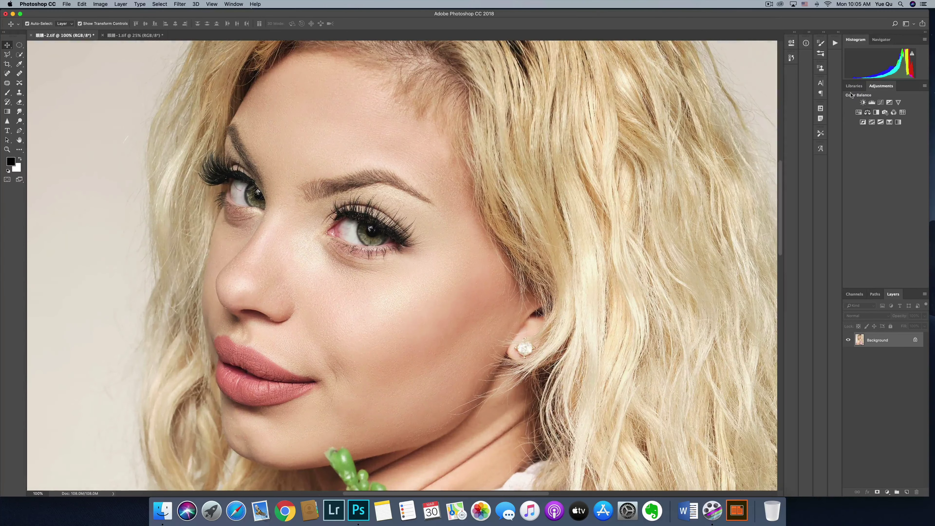
scroll(782, 165, up, 2)
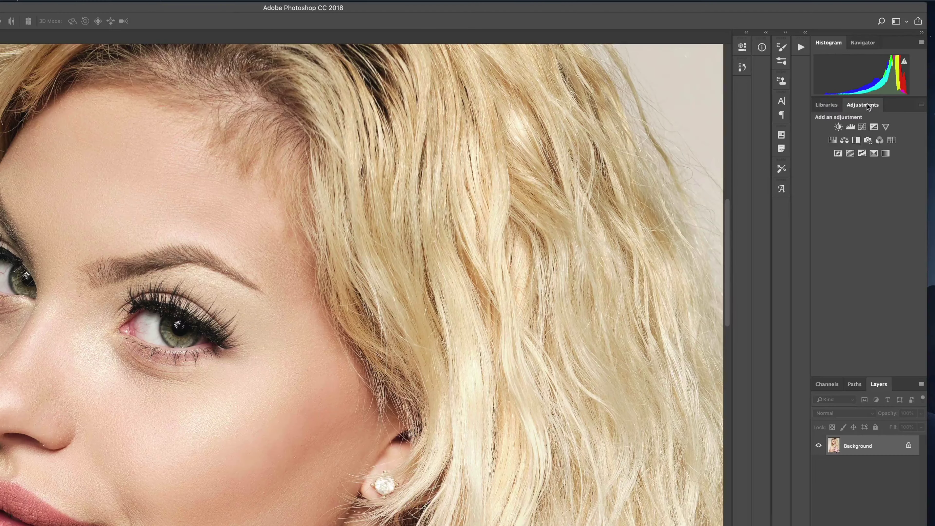
- Add a Curves adjustment layer, Curves 1, above the Background portrait layer
click(863, 127)
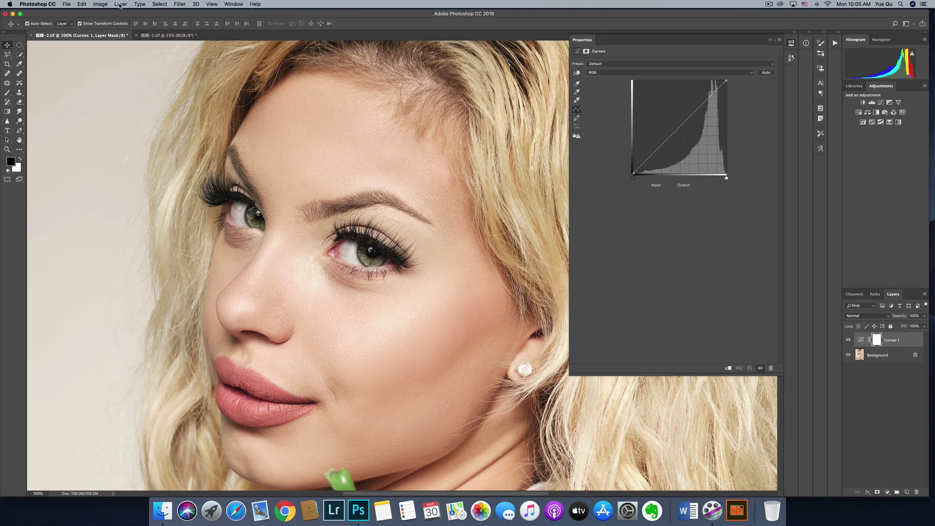
click(120, 3)
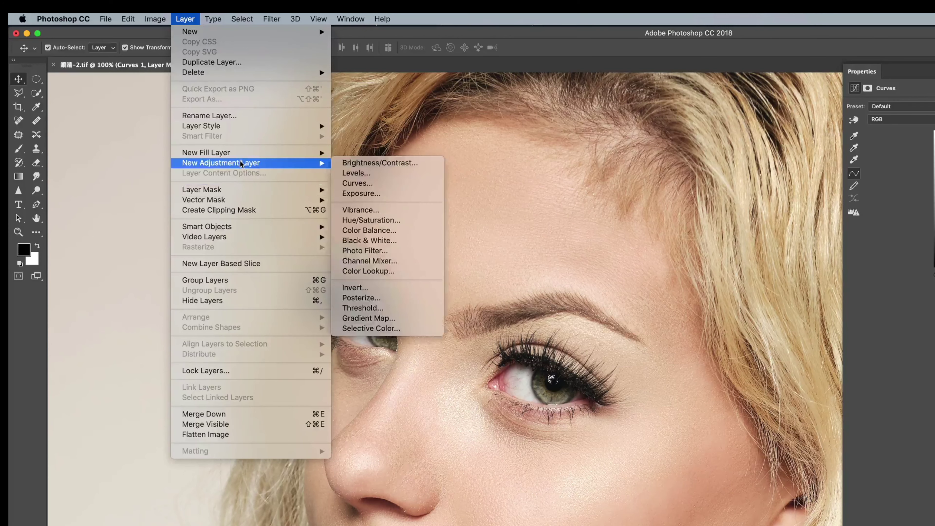
mouse_move(145, 102)
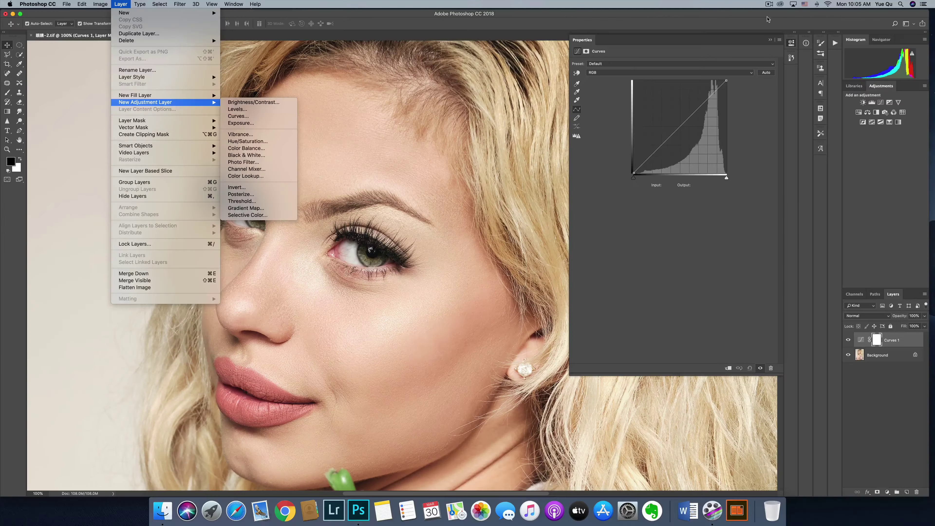
click(753, 16)
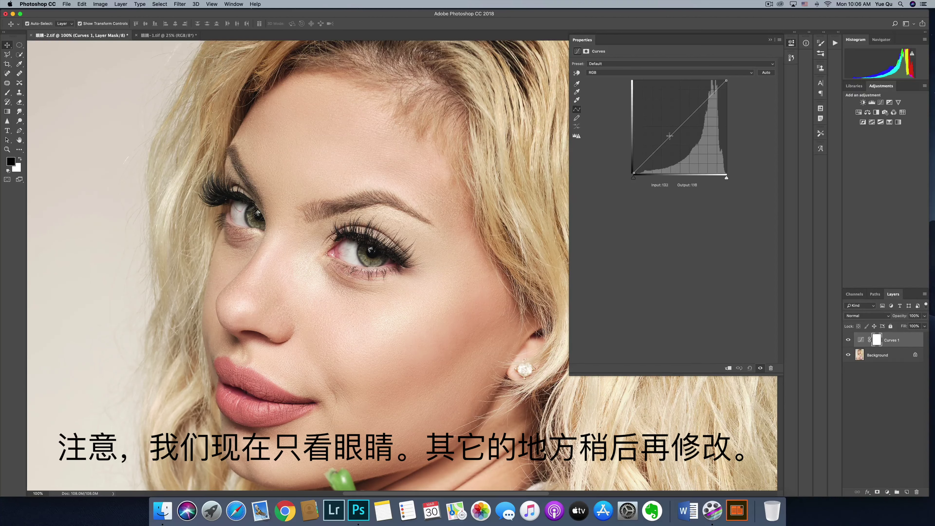
- Shape Curves 1 into an S-curve by lifting midtones and highlights and lowering shadows
drag(680, 126, 677, 122)
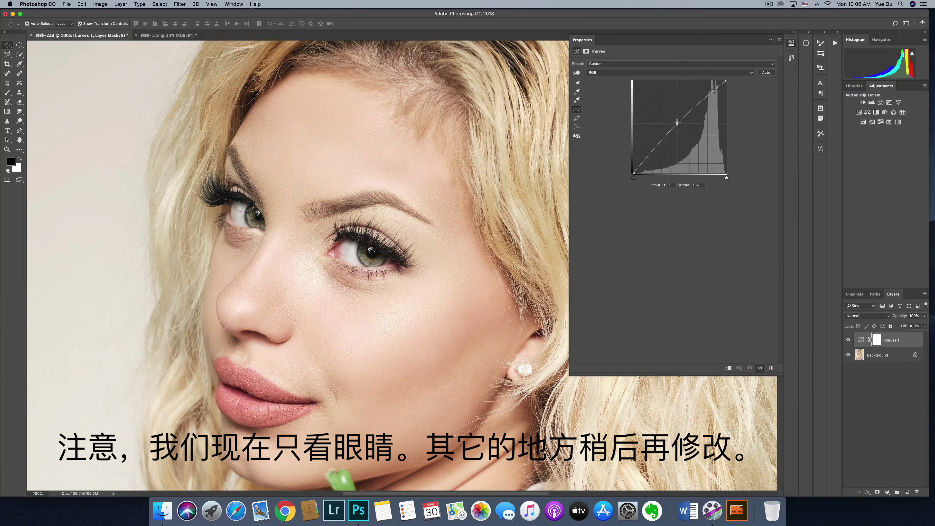
drag(677, 122, 675, 121)
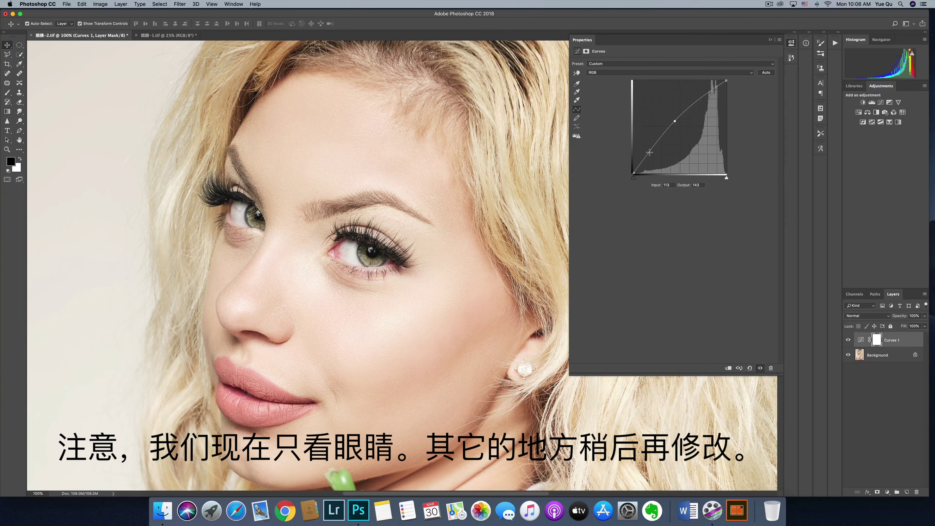
drag(649, 152, 653, 156)
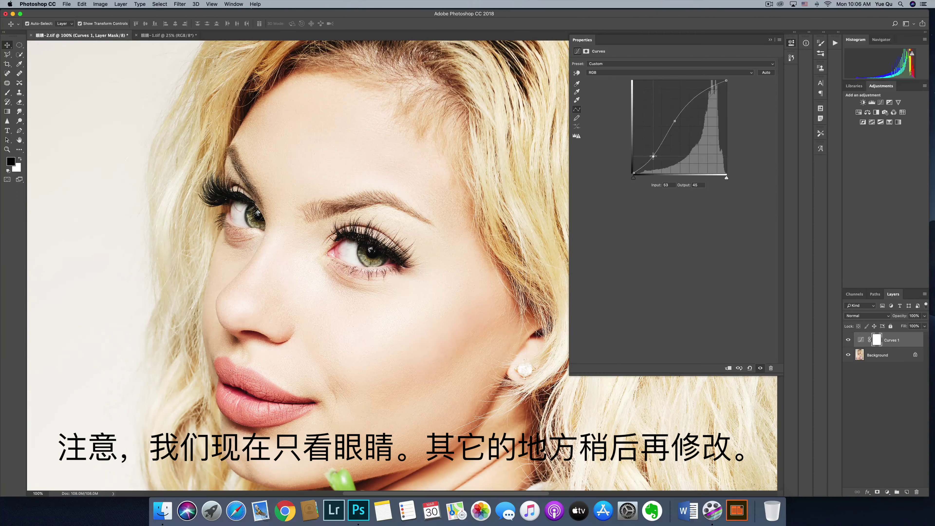
drag(700, 93, 699, 92)
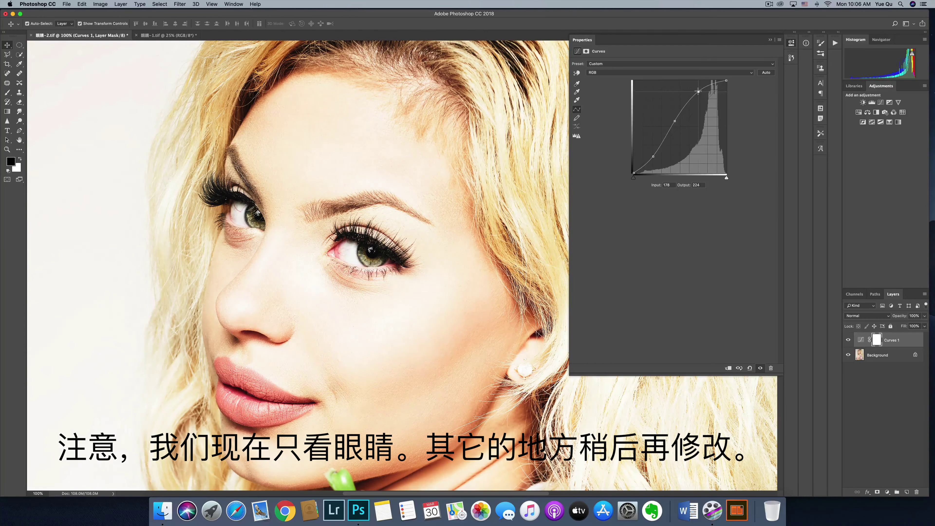
drag(653, 156, 654, 157)
click(676, 121)
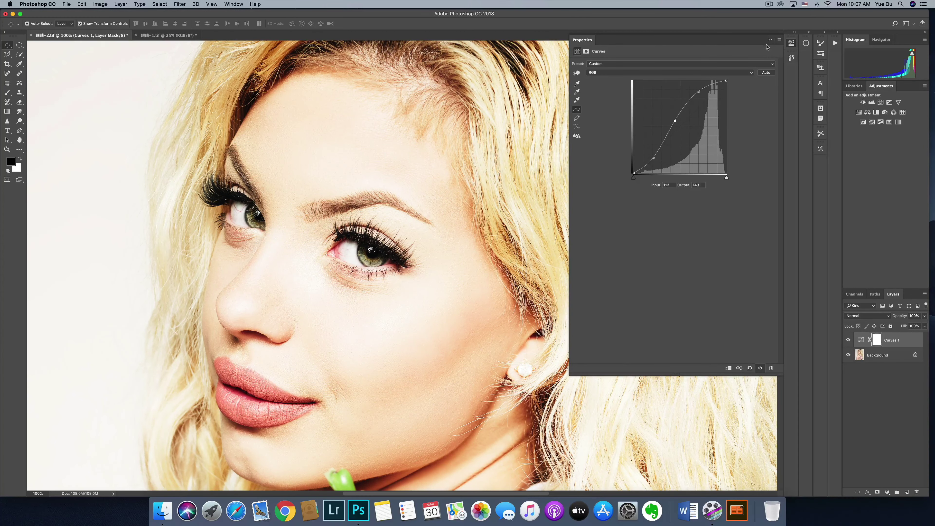
click(772, 41)
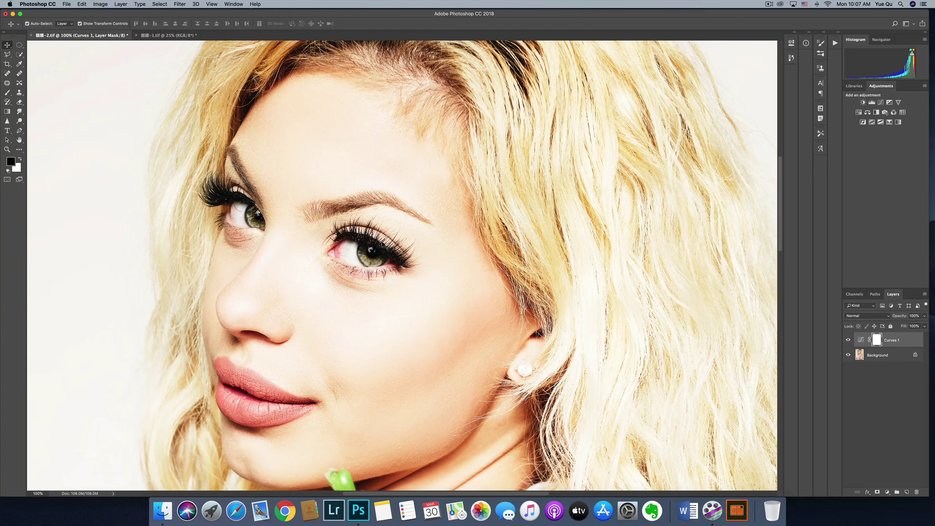
- Invert the Curves 1 mask to black so the brightening is hidden everywhere
key(super+0)
key(super+minus)
key(super+minus)
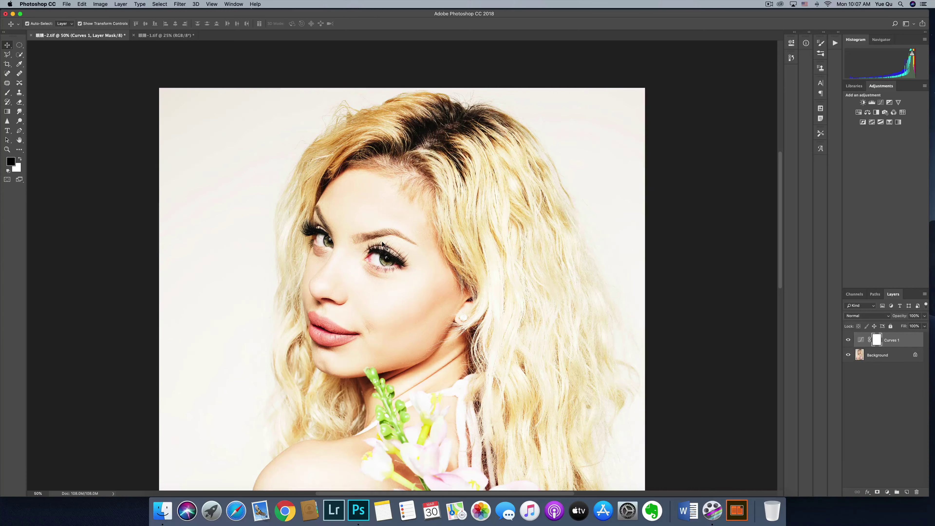
drag(781, 162, 781, 174)
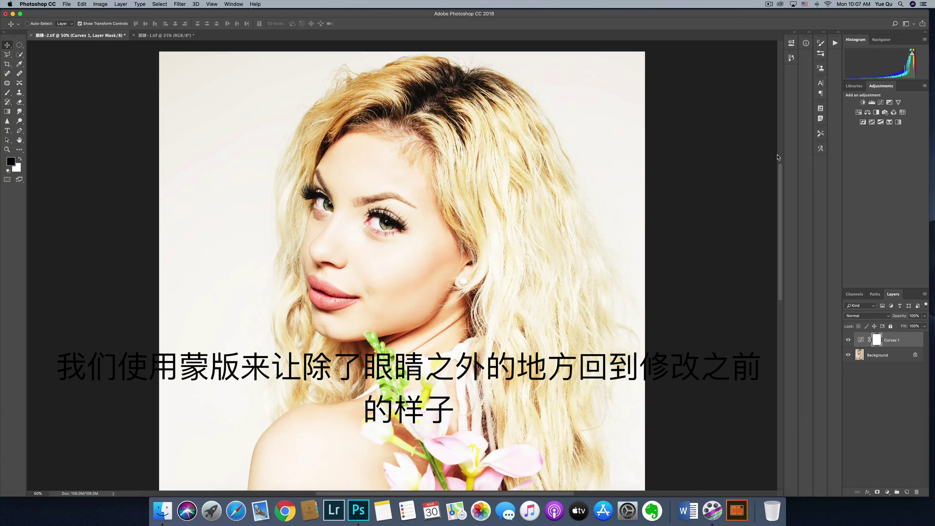
key(super+plus)
key(super+plus)
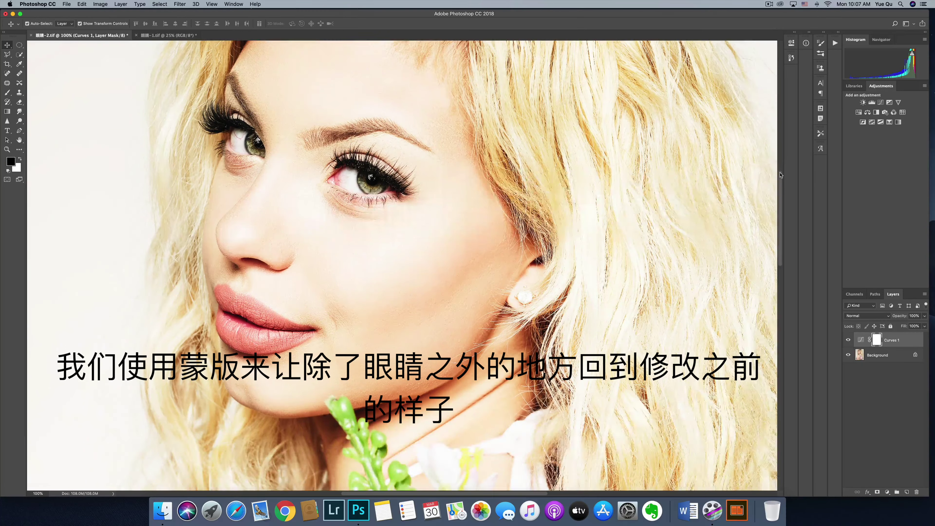
scroll(781, 175, up, 5)
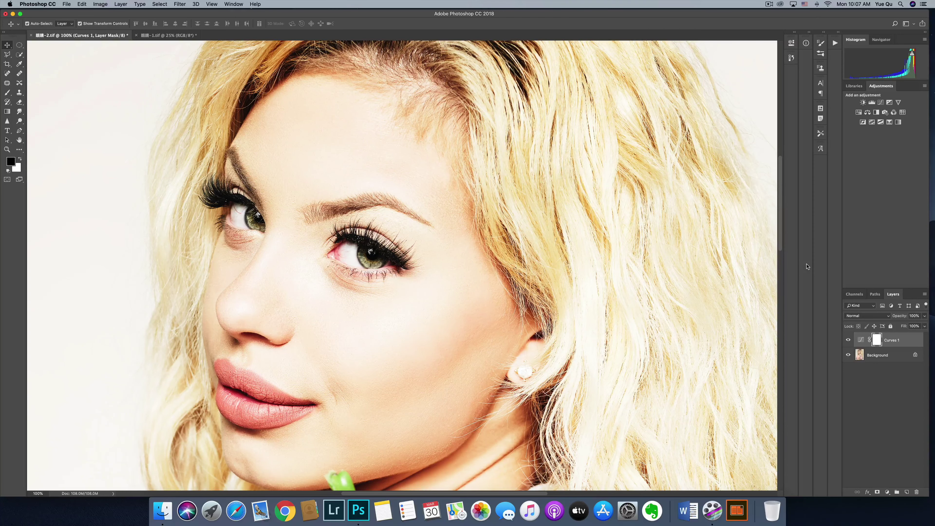
key(ctrl+i)
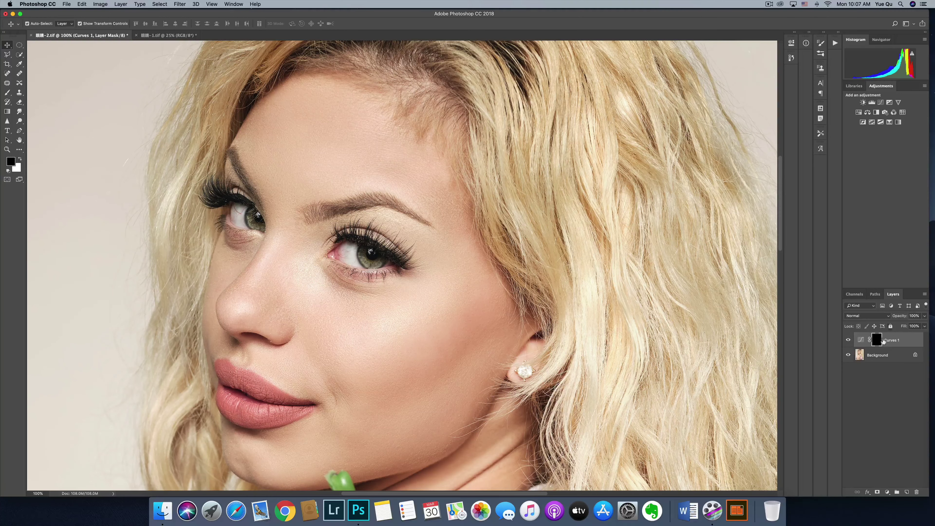
- Compare the image before and after the mask inversion in History, keep the inversion, and pick the Brush
click(792, 58)
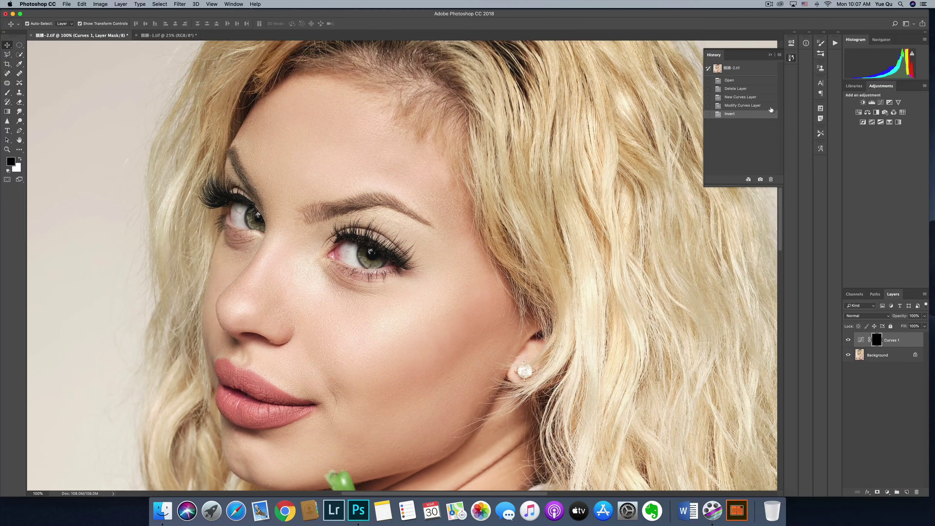
click(747, 106)
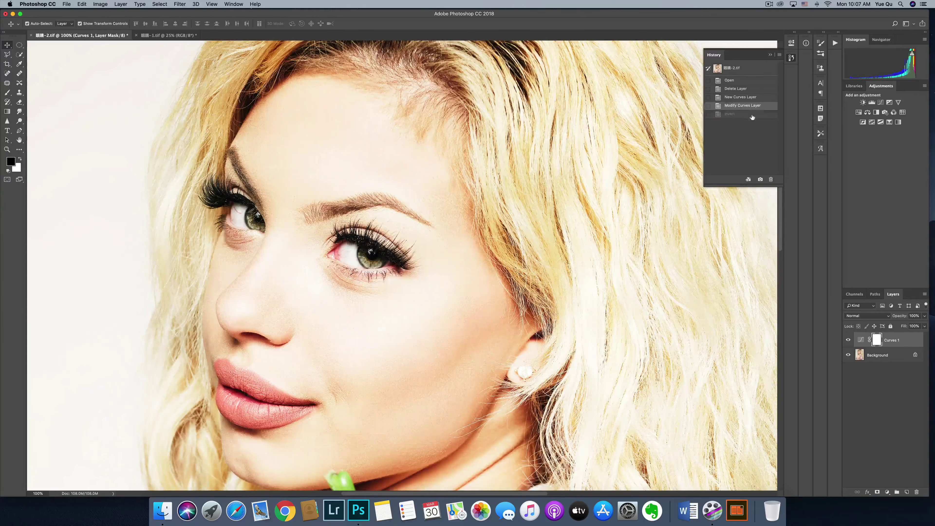
click(752, 115)
click(770, 55)
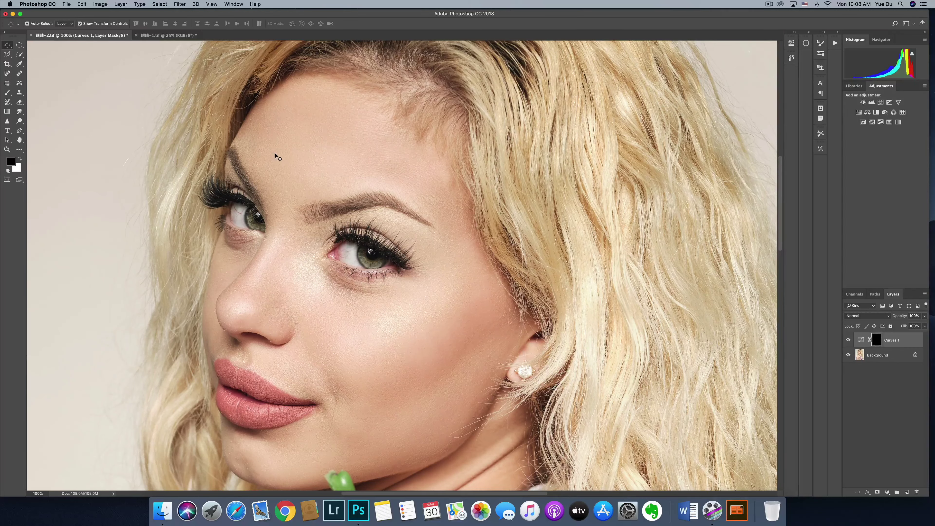
click(7, 93)
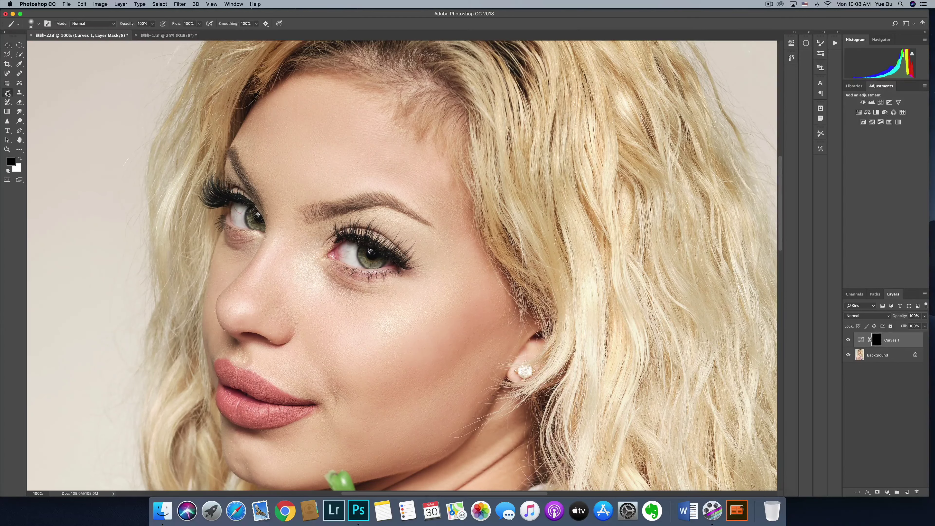
- Paint white over the irises on the Curves 1 mask, then black over eyebrow and lash-line spill
click(20, 160)
drag(248, 211, 255, 220)
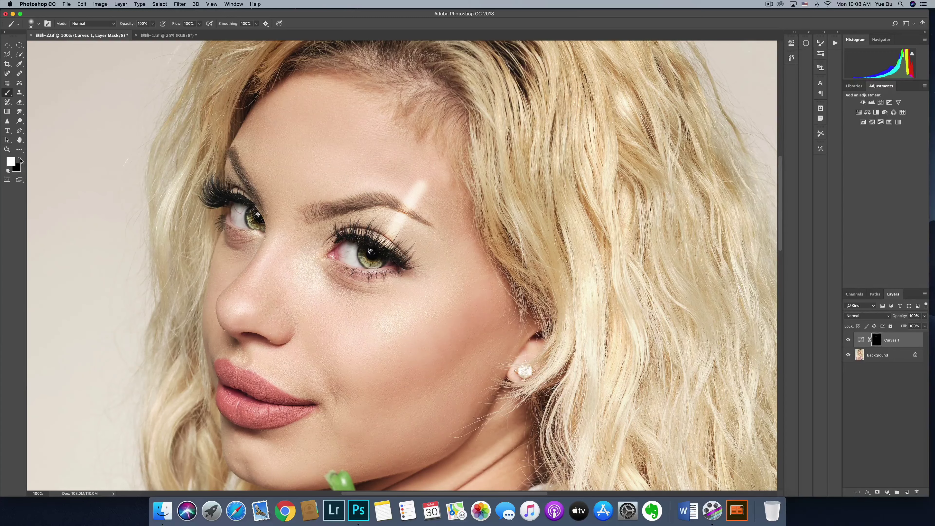
click(20, 159)
drag(419, 185, 386, 243)
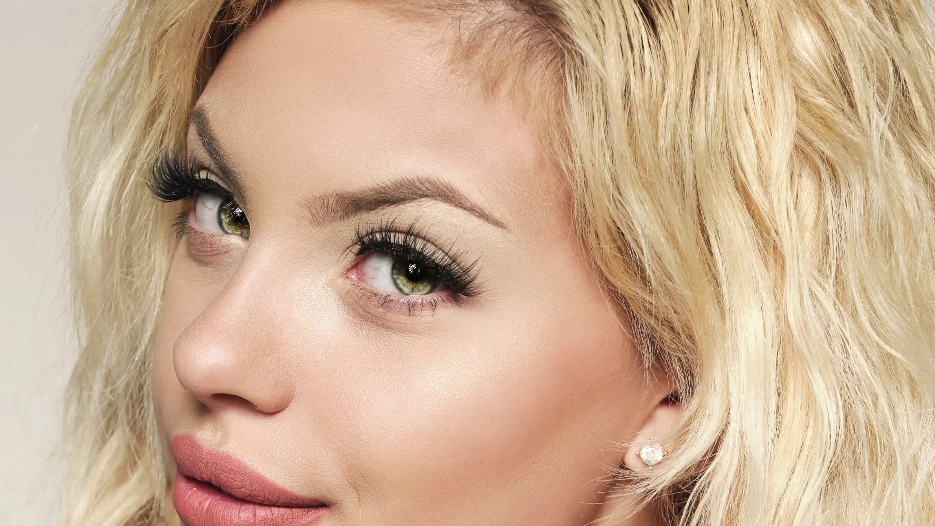
click(197, 191)
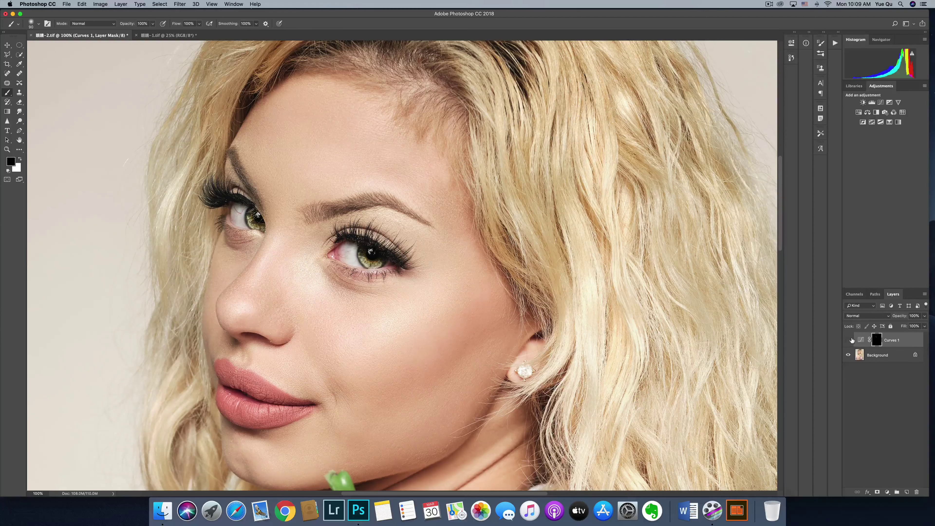
- Toggle Curves 1's visibility to compare the eyes before and after
click(849, 340)
click(851, 339)
click(849, 341)
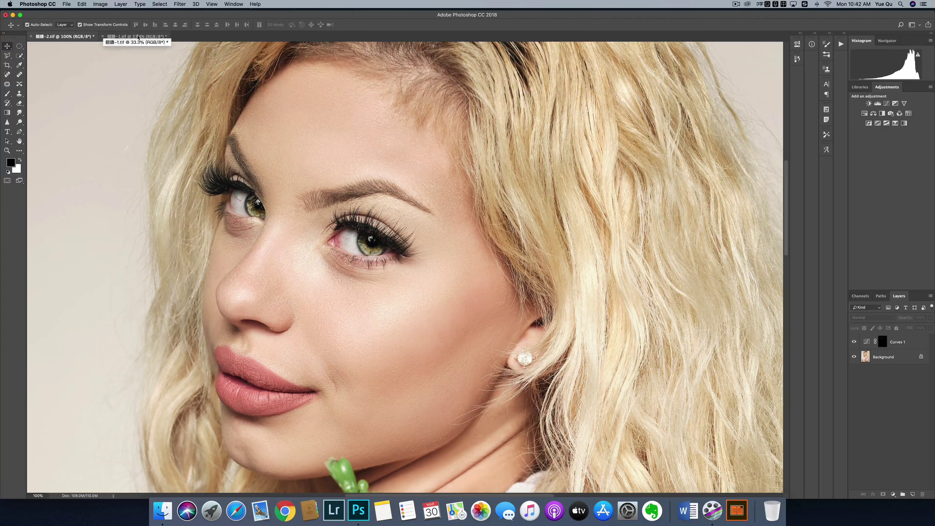
- Switch to the dark-haired portrait and zoom to 200% with the eyes in view
click(139, 36)
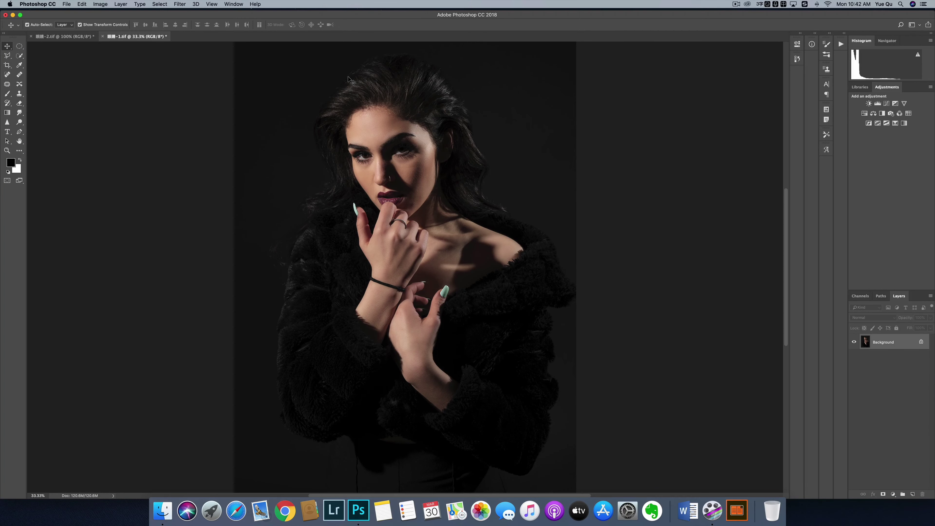
scroll(783, 176, up, 2)
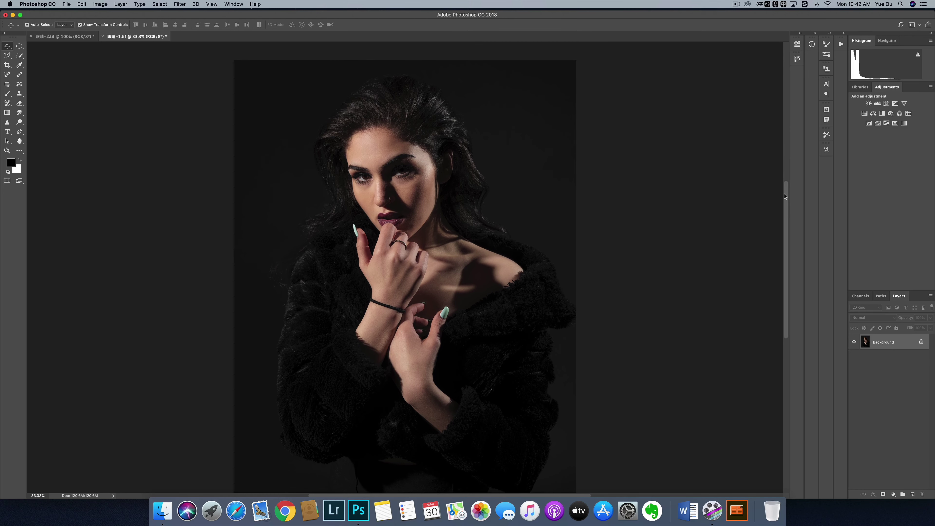
key(super+equal)
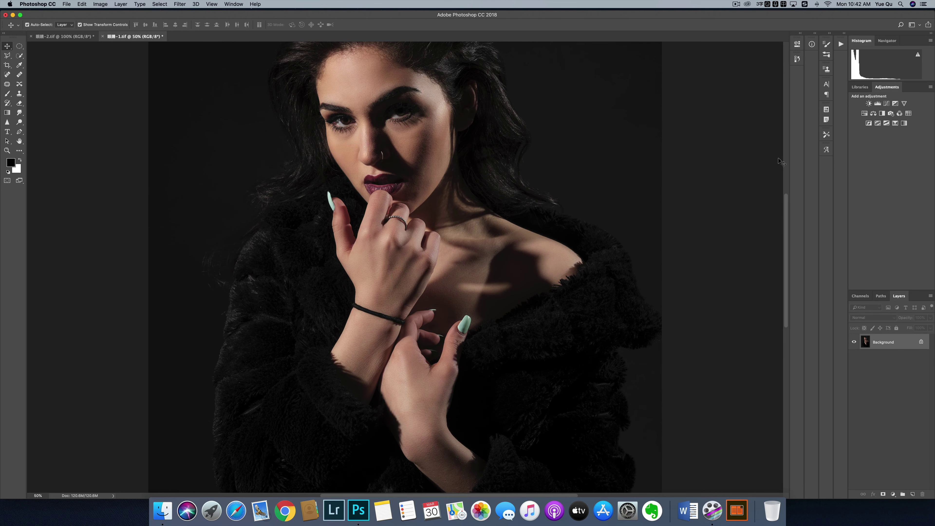
scroll(788, 197, up, 4)
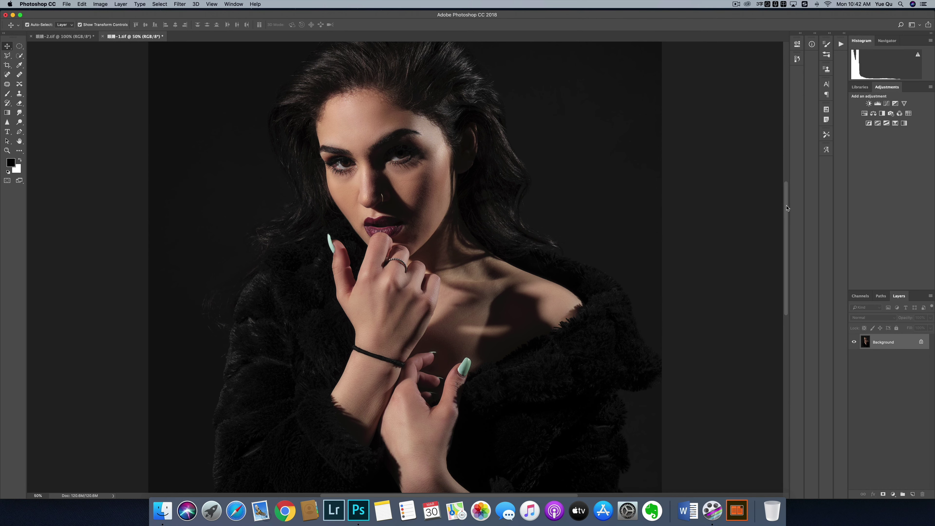
scroll(787, 204, up, 2)
scroll(785, 199, up, 2)
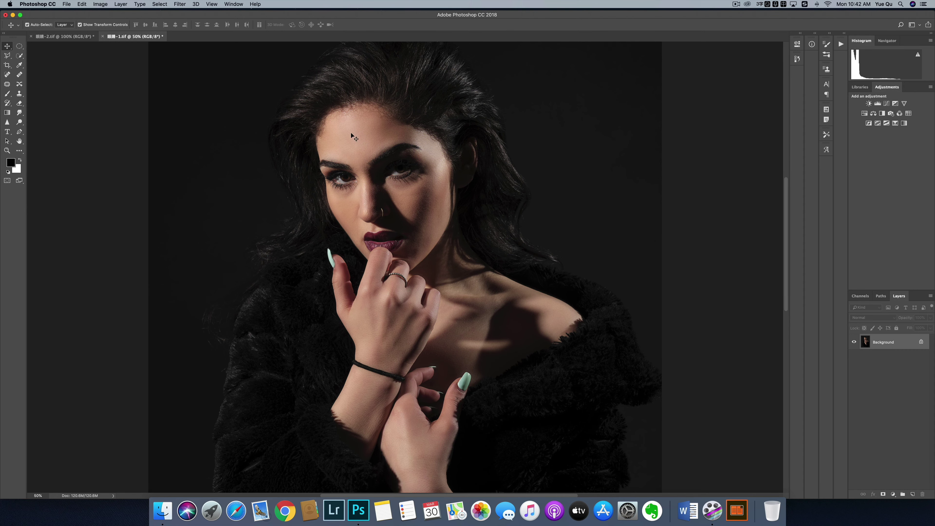
key(super+1)
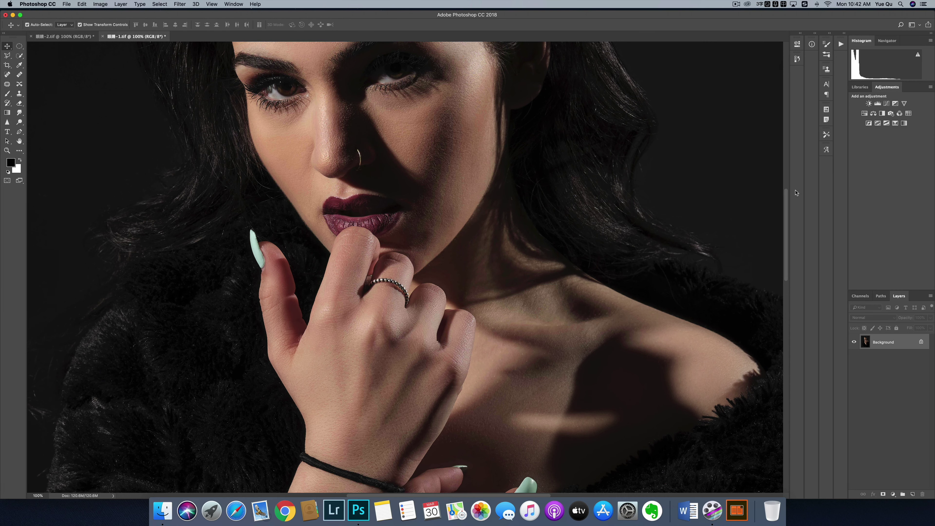
drag(788, 197, 788, 165)
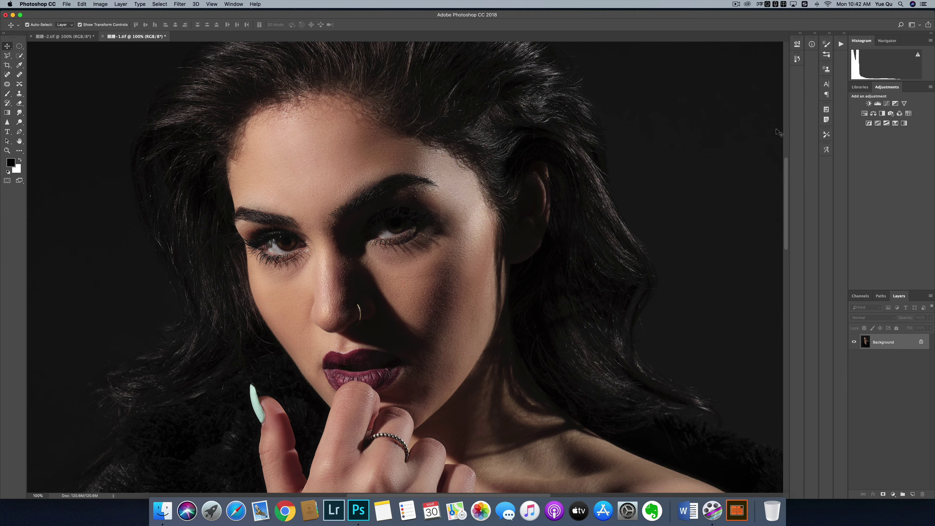
key(super+plus)
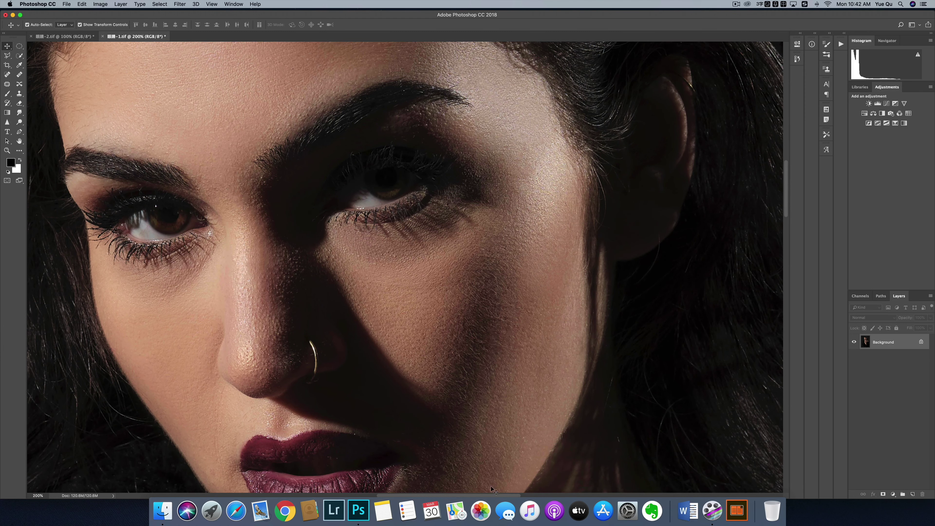
drag(494, 496, 477, 496)
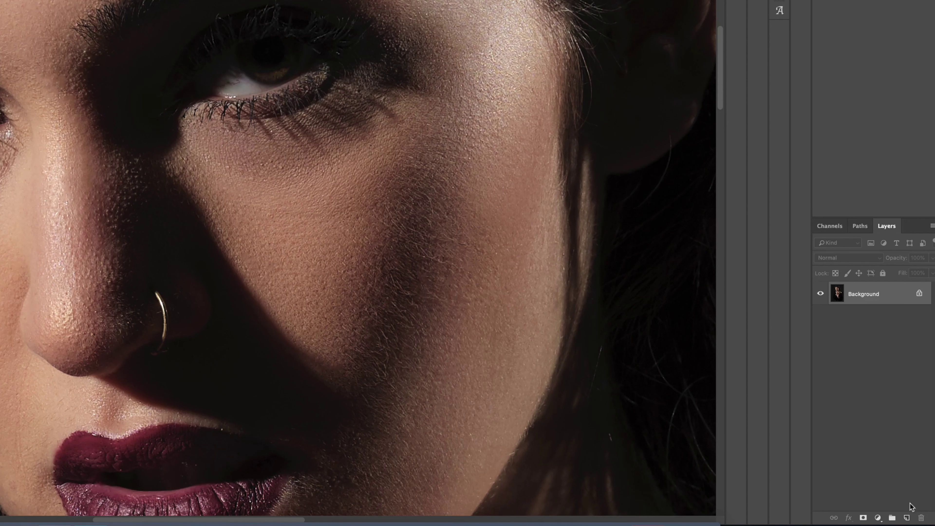
- Add a new empty layer and position a circular elliptical selection over the left iris
click(907, 518)
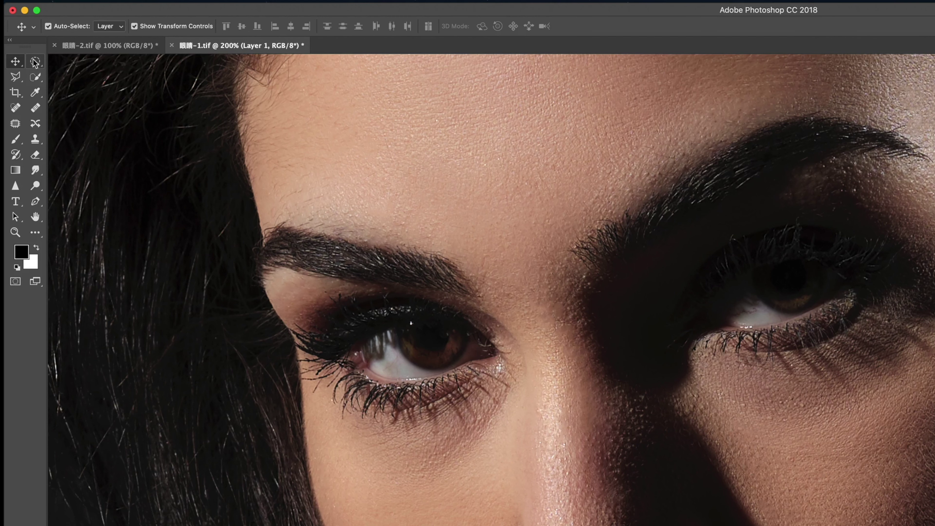
click(19, 46)
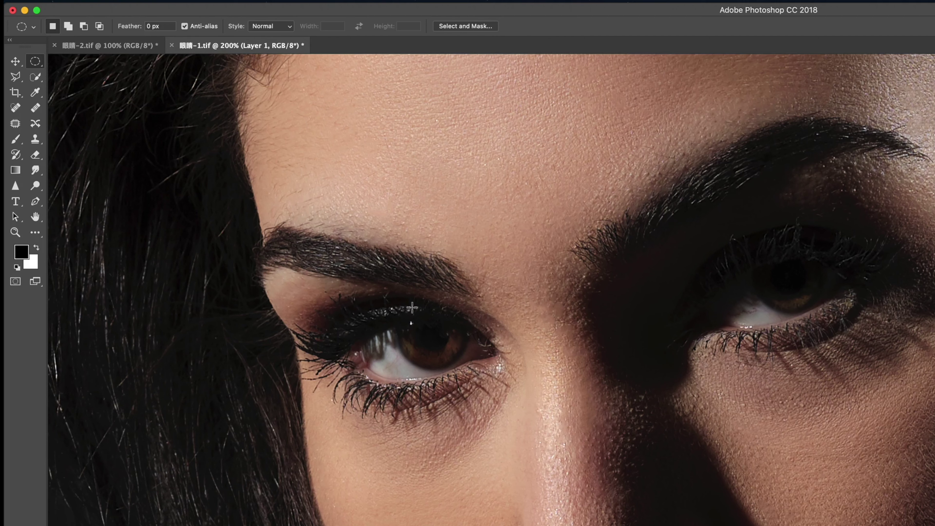
drag(398, 312, 458, 368)
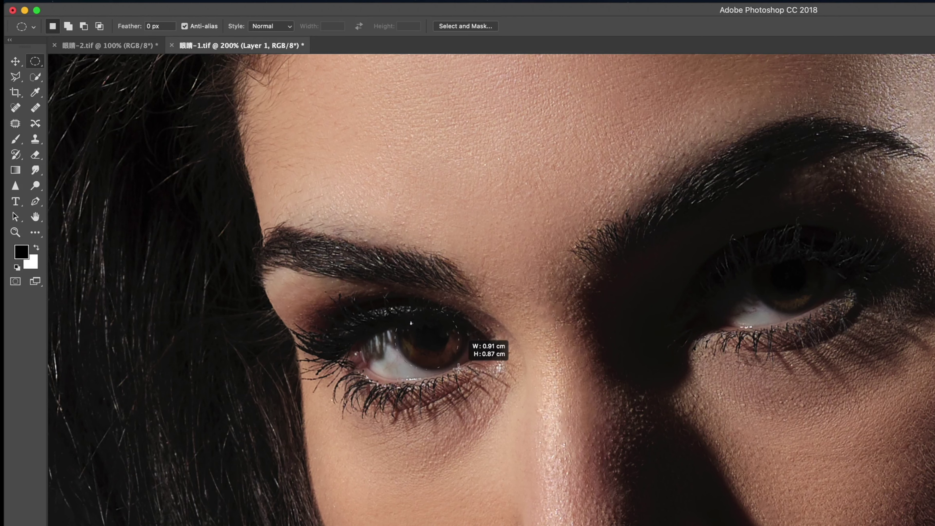
drag(458, 368, 458, 369)
drag(411, 338, 414, 340)
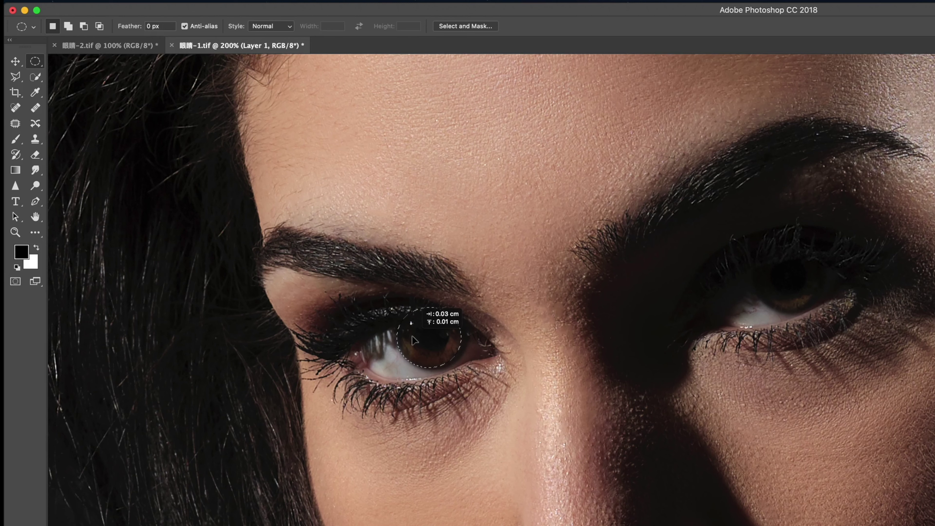
drag(412, 336, 413, 337)
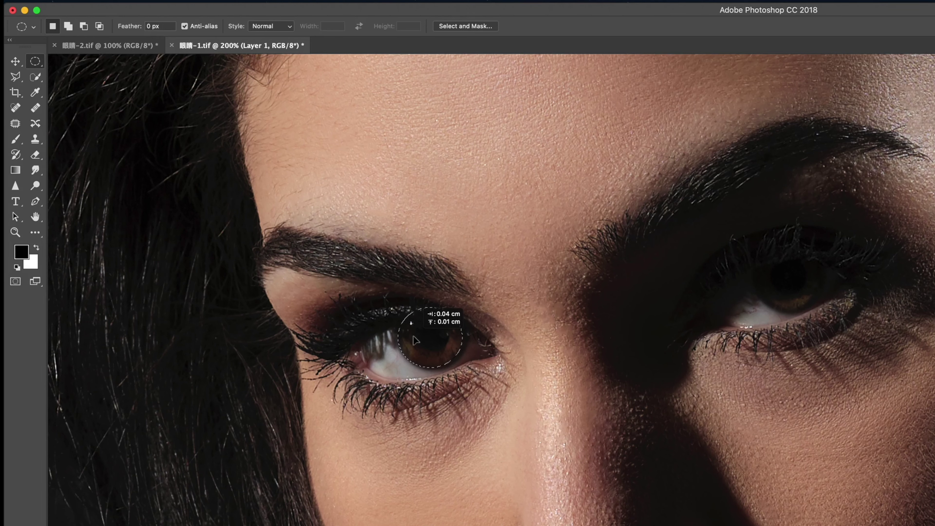
drag(413, 336, 414, 333)
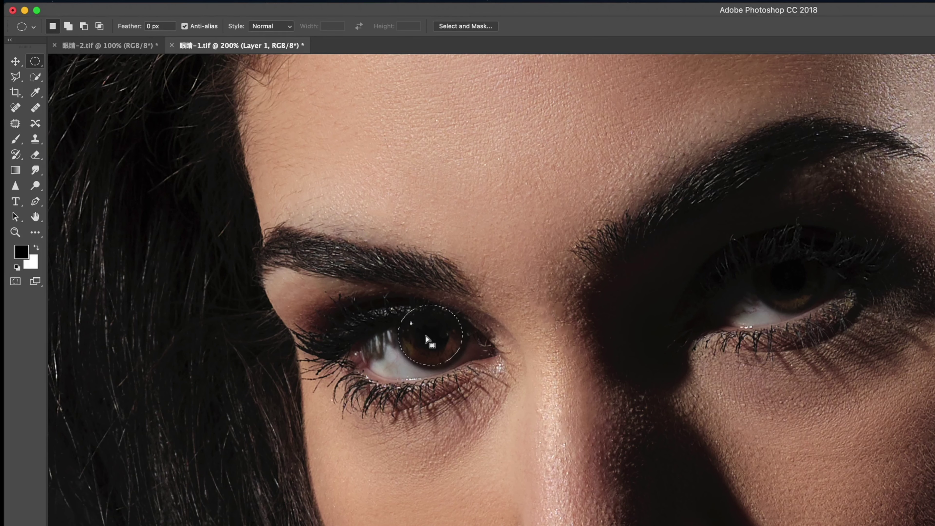
drag(426, 339, 428, 340)
- Switch to the Rectangular Marquee in Subtract from Selection mode
right_click(35, 61)
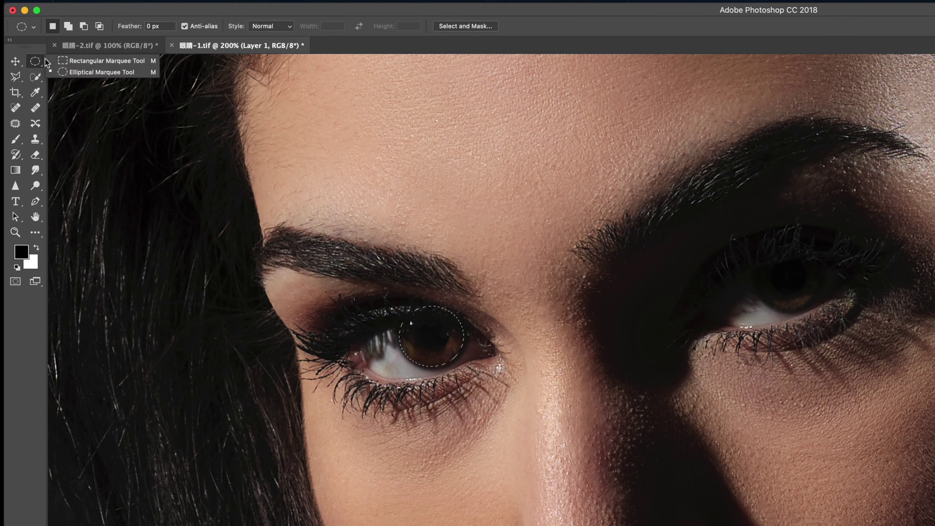
click(69, 61)
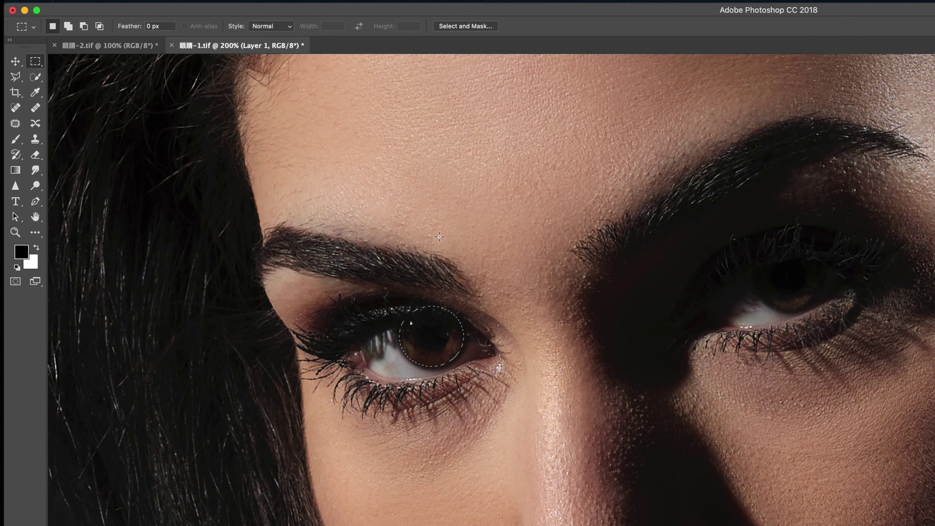
key(alt)
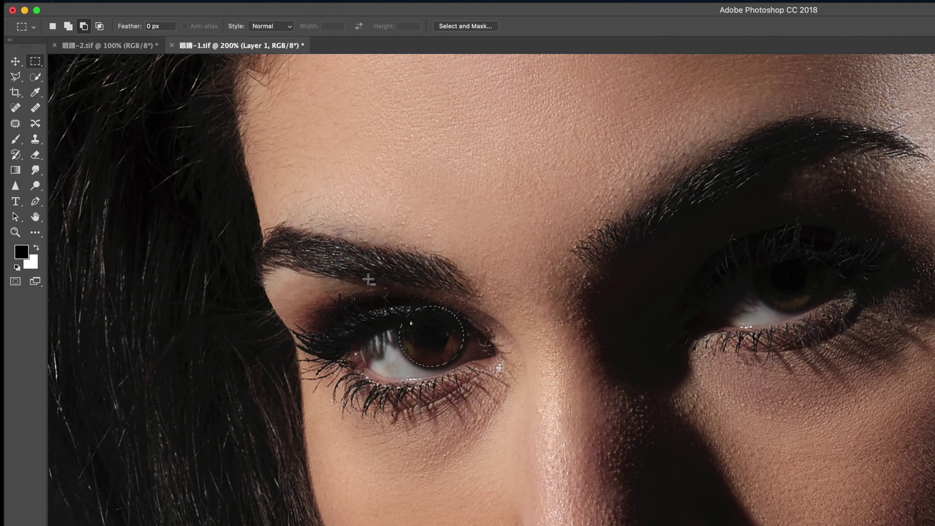
- Subtract a rectangle covering the top half of the circular iris selection
drag(368, 278, 484, 333)
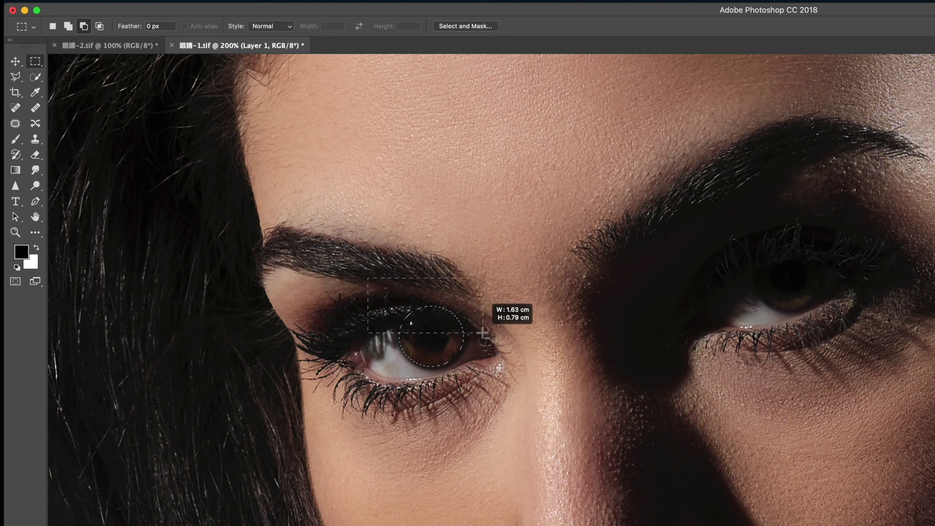
drag(484, 333, 483, 331)
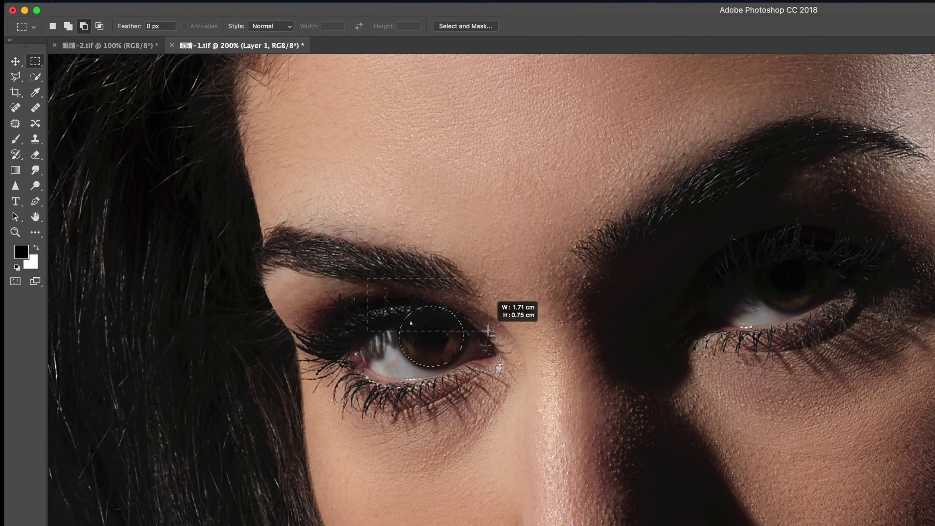
drag(482, 331, 483, 332)
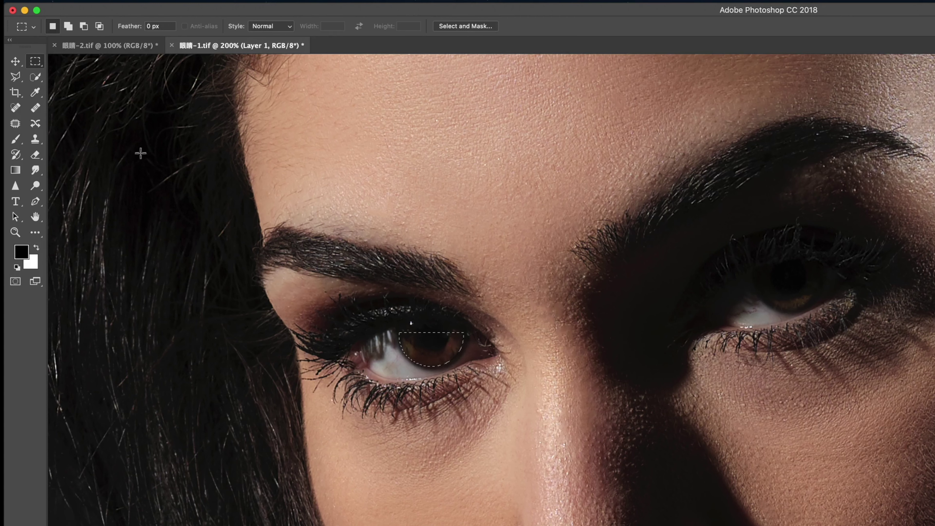
- Subtract a small ellipse from the top of the half-circle with the Elliptical Marquee
drag(36, 62, 69, 72)
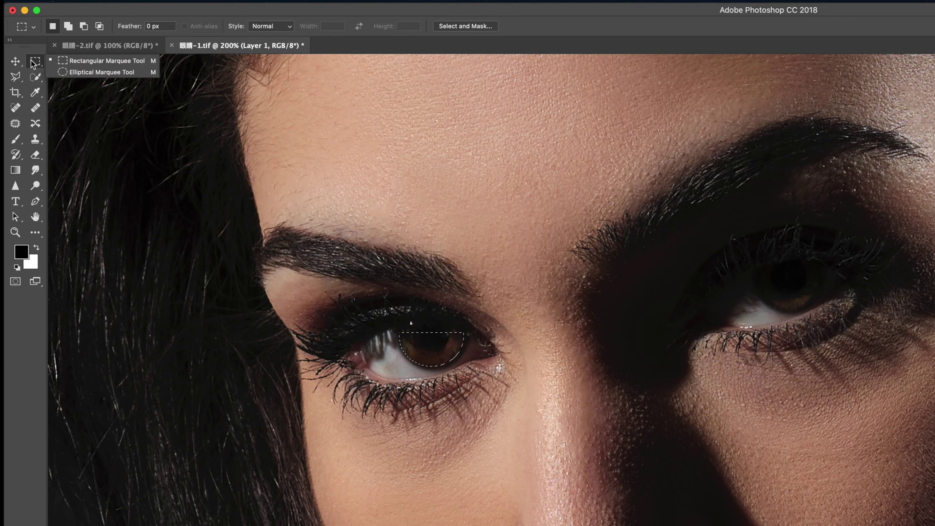
click(69, 70)
key(alt)
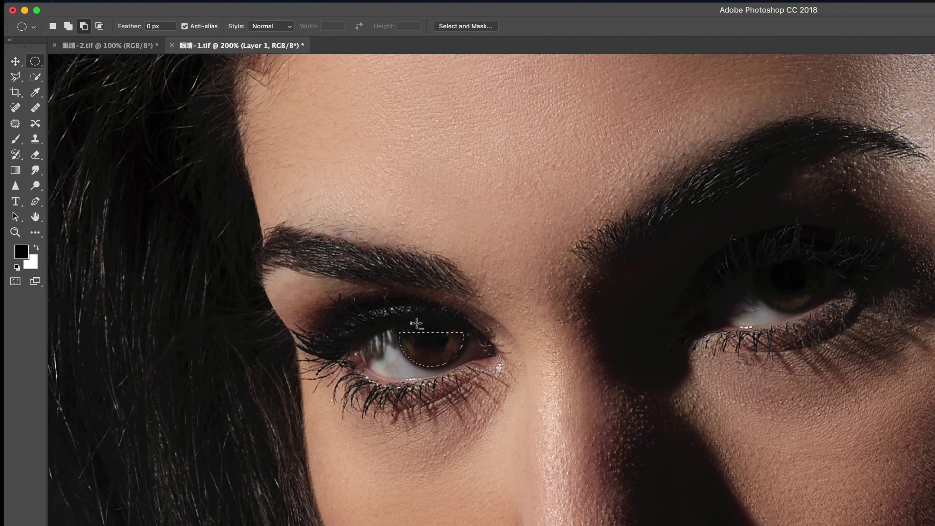
drag(414, 324, 449, 349)
key(alt)
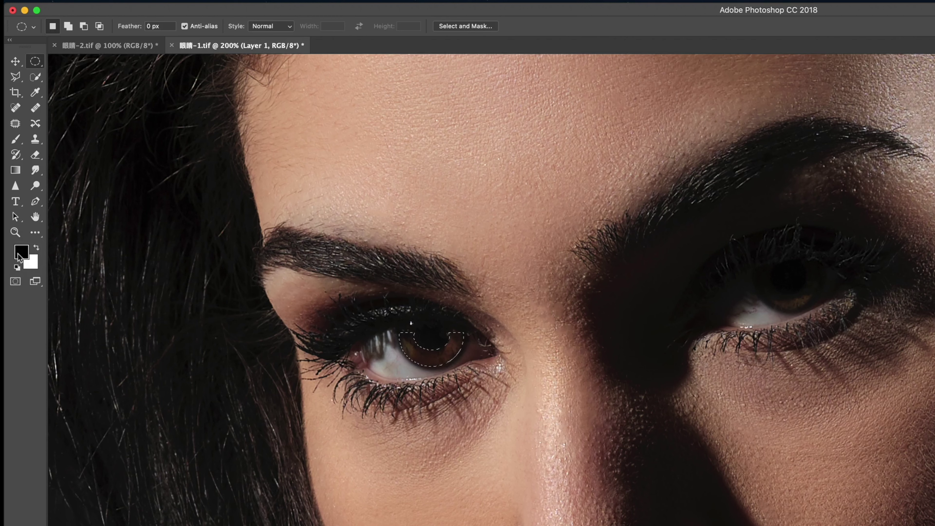
- Fill the iris crescent selection on Layer 1 with solid white, then pick the Move Tool
click(36, 249)
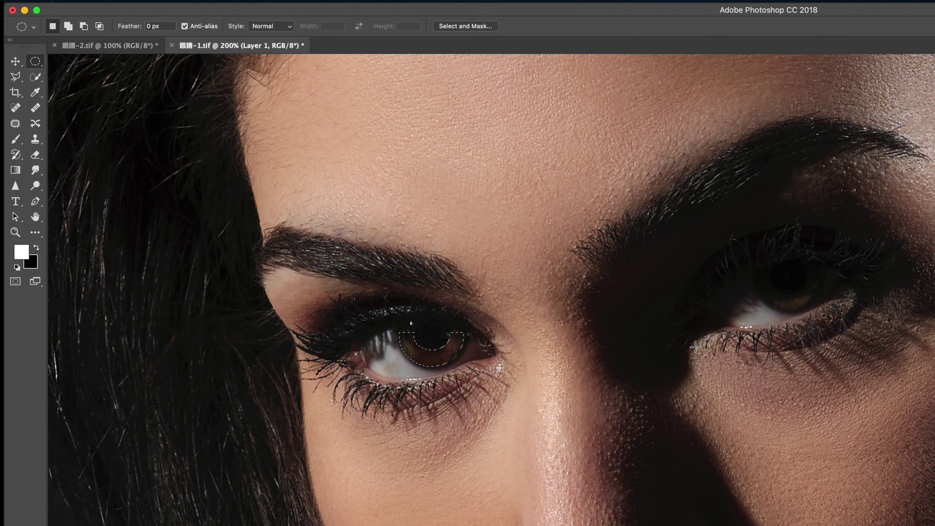
key(alt)
key(alt+BackSpace)
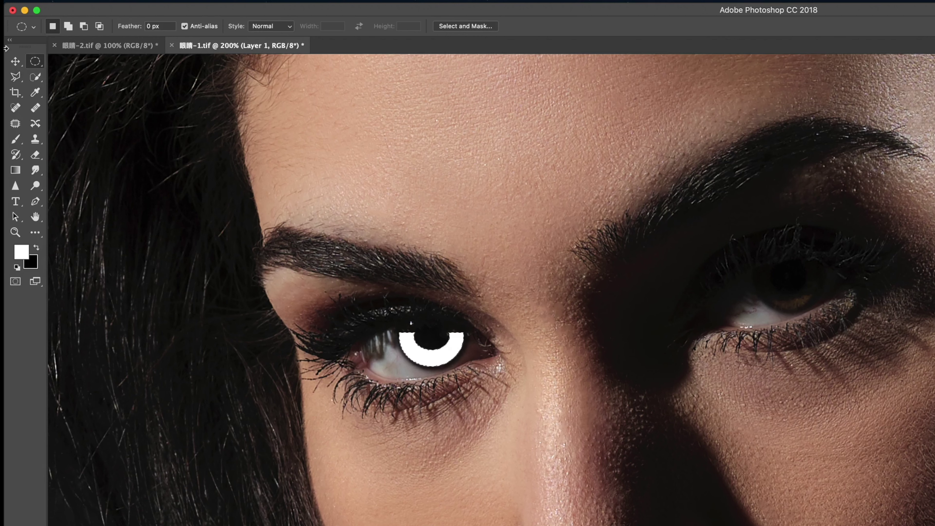
click(15, 62)
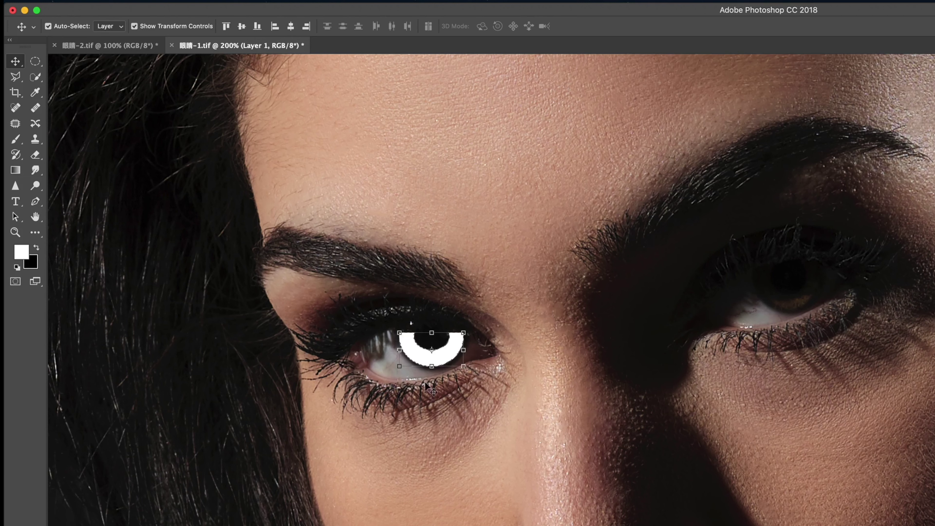
- Scale the white crescent to about 88.89% width and 91.23% height to fit inside the left iris
click(396, 349)
drag(397, 349, 401, 349)
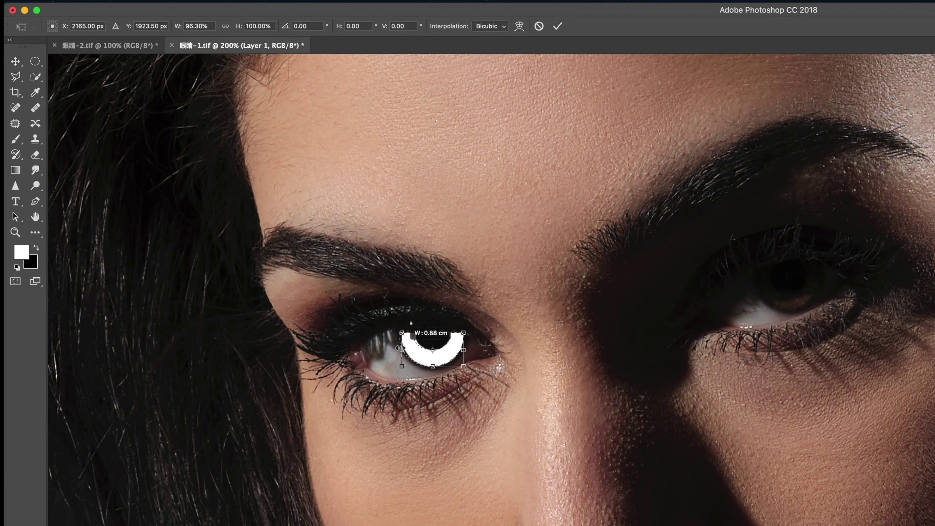
drag(463, 352, 460, 351)
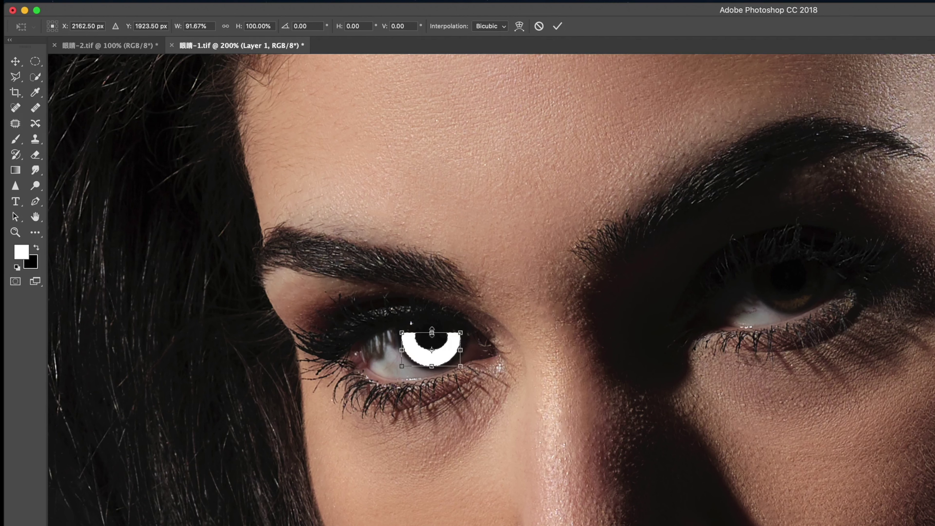
drag(431, 333, 434, 336)
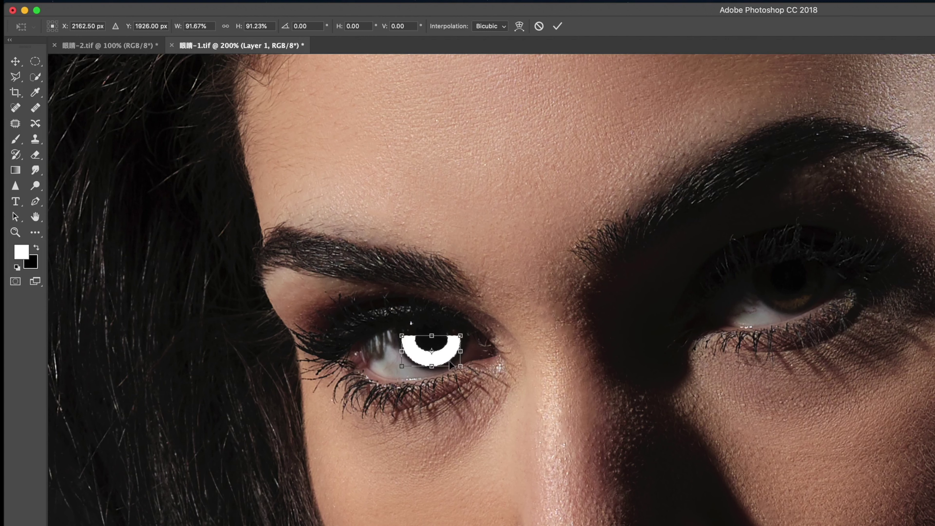
drag(403, 351, 405, 352)
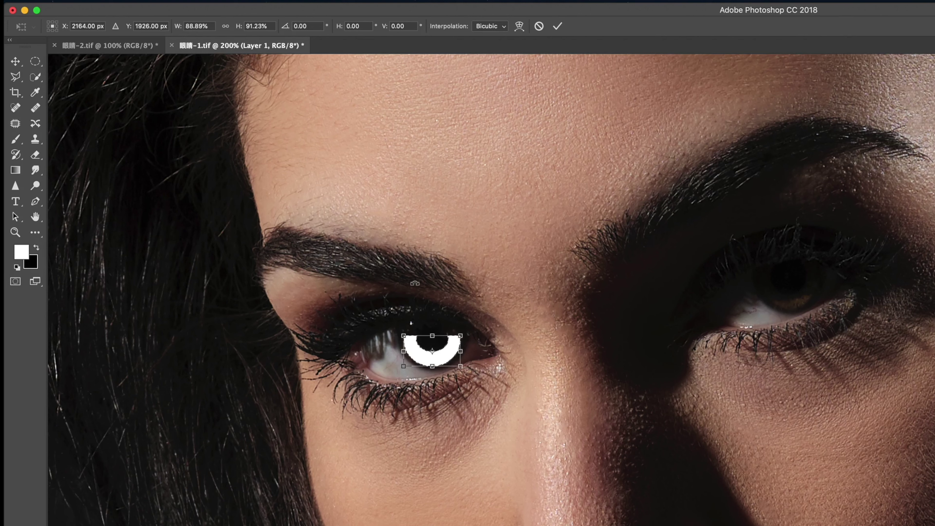
key(Return)
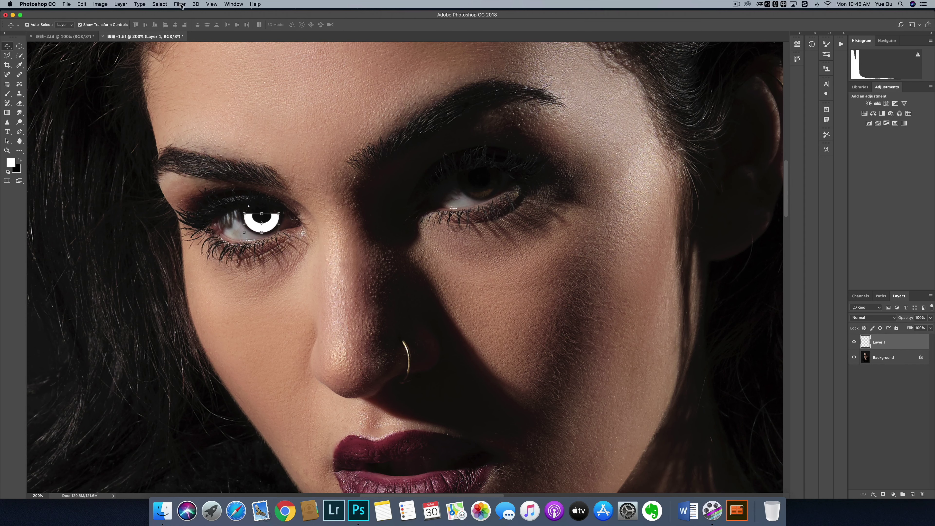
- Apply a 4.5-pixel Gaussian blur to the resized white crescent on Layer 1
click(180, 4)
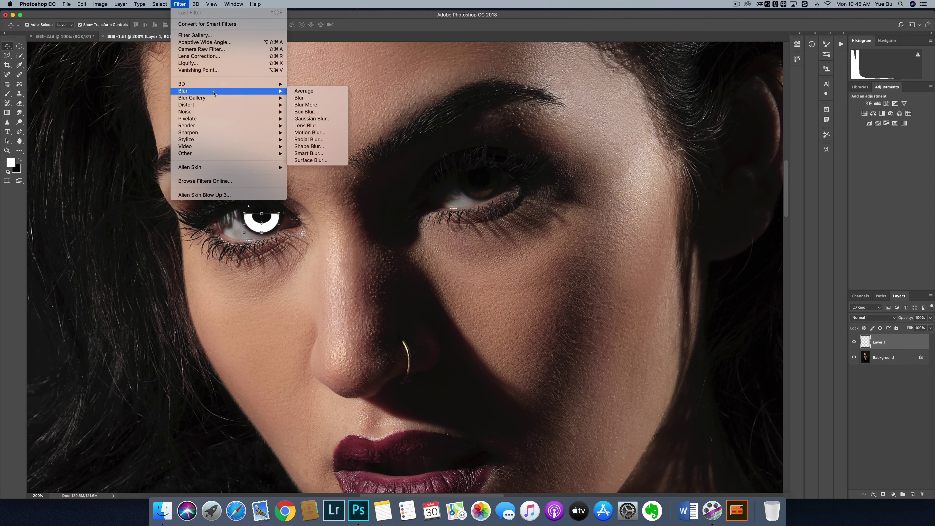
mouse_move(183, 91)
click(315, 115)
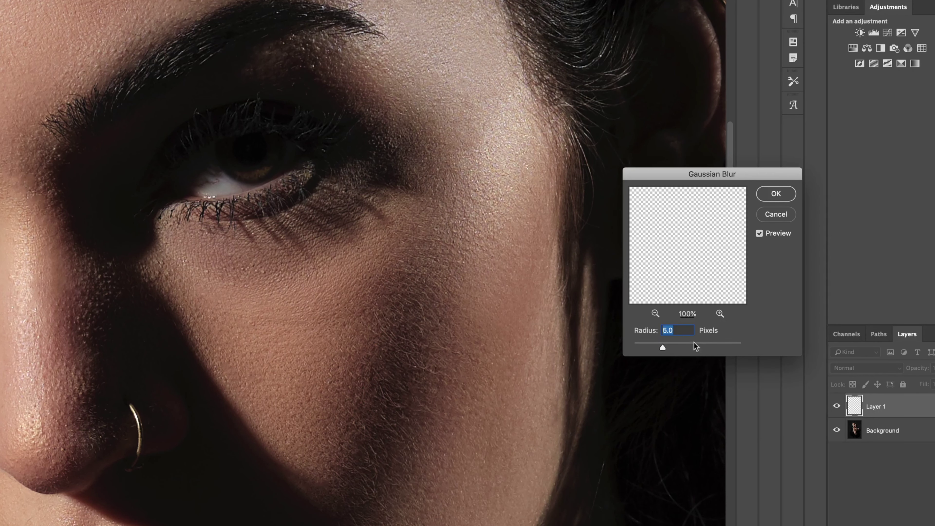
text(4.5)
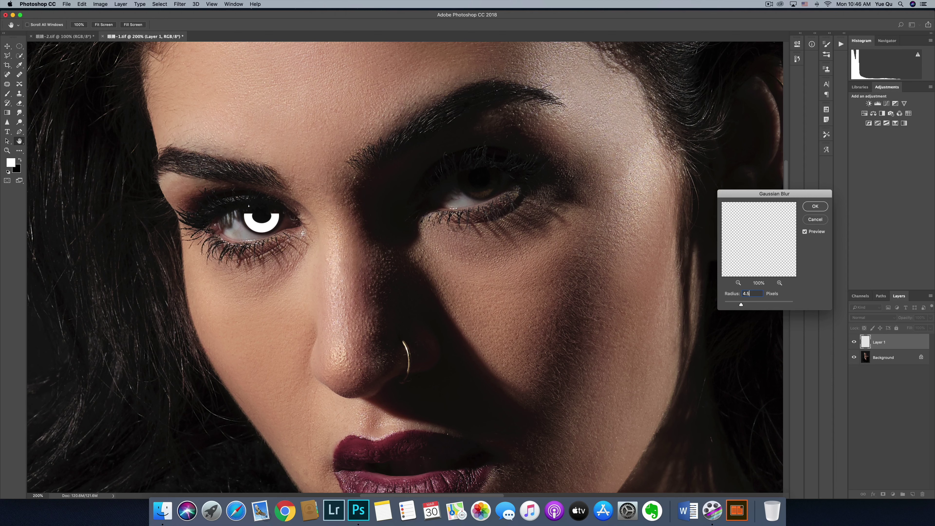
key(Return)
key(v)
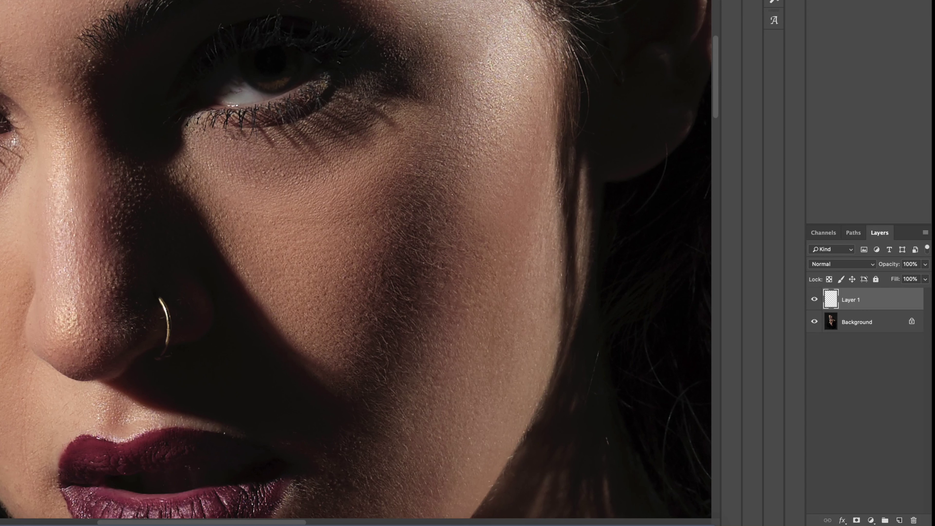
- Set Layer 1's blend mode to Overlay and toggle its visibility to compare before and after
click(884, 318)
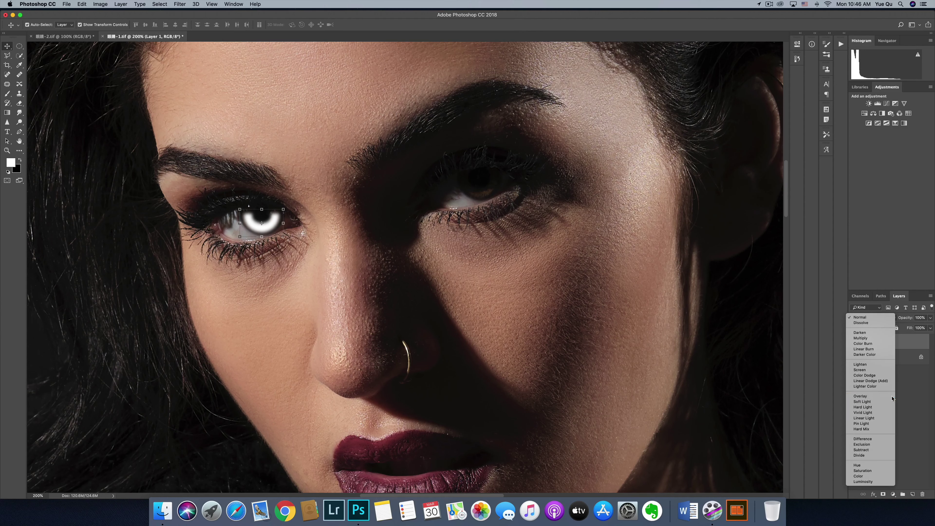
click(893, 398)
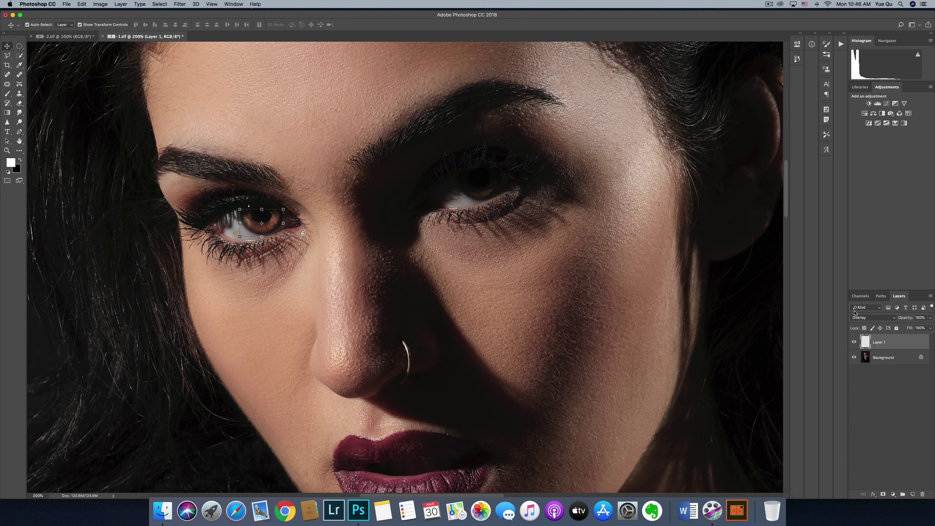
click(855, 342)
click(854, 343)
click(854, 343)
- Lower Layer 1's opacity to 90% and toggle it again to compare the brightened iris
click(930, 318)
drag(931, 326, 924, 328)
click(901, 272)
click(854, 343)
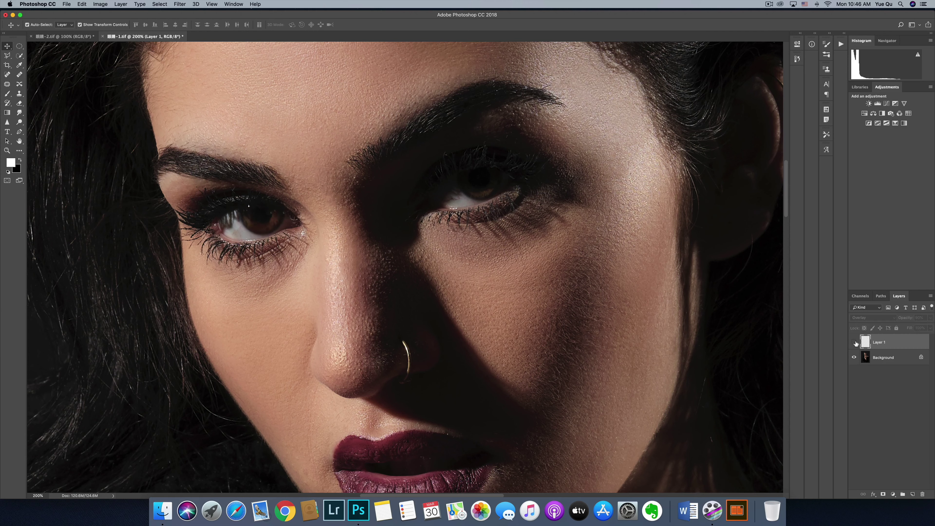
click(854, 342)
click(854, 343)
click(854, 343)
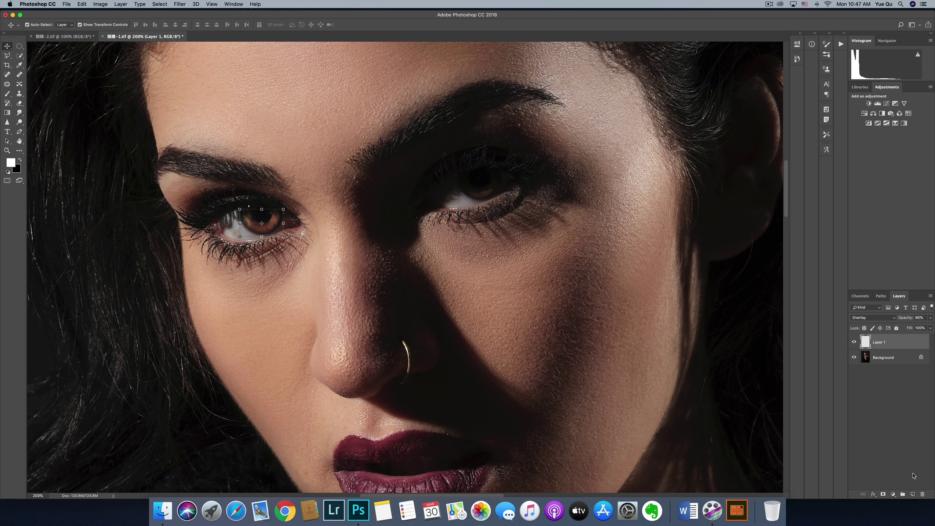
- Add empty Layer 2 and draw a circular elliptical selection around the right iris
click(913, 494)
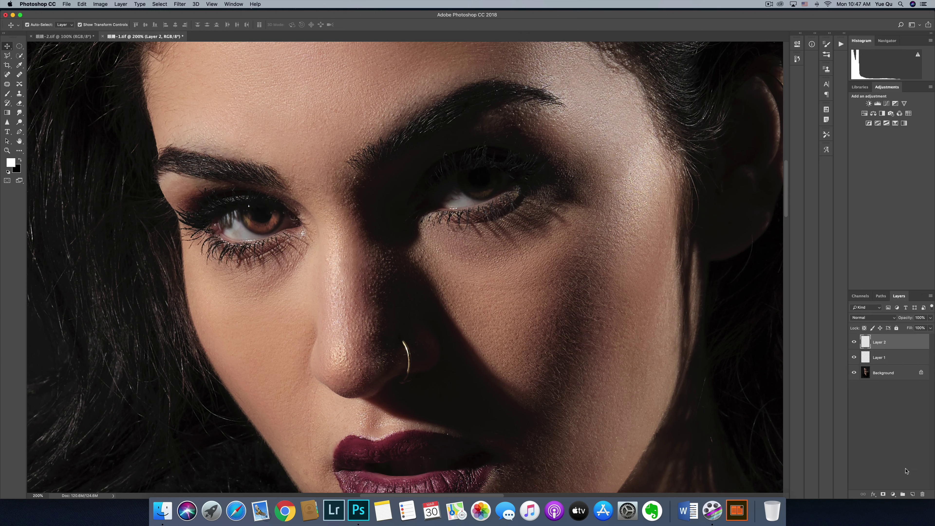
click(19, 46)
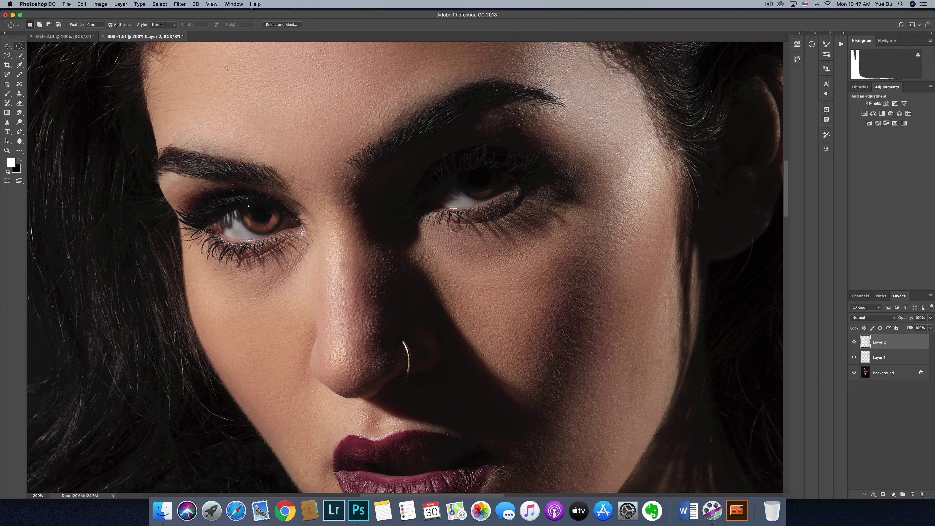
drag(461, 164, 496, 197)
drag(496, 197, 480, 180)
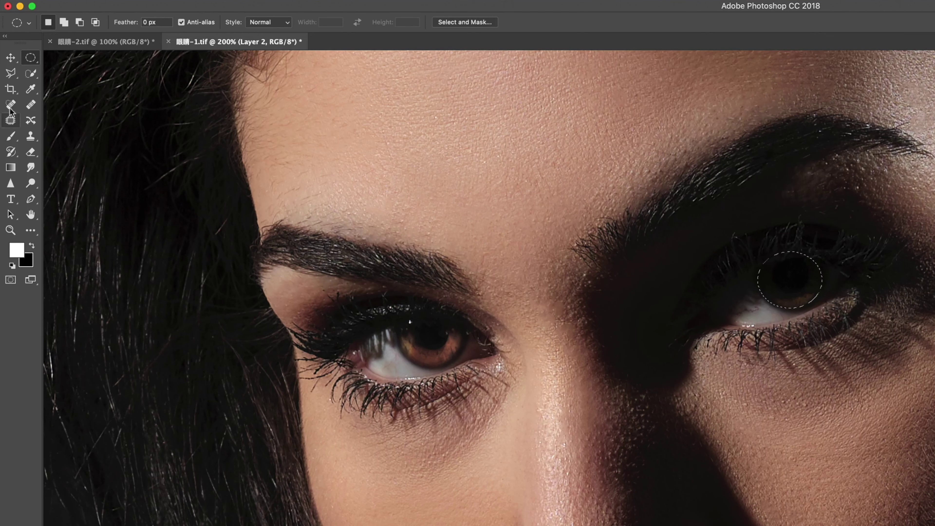
- Subtract a triangle from the top of the circle selection using the Polygonal Lasso
click(11, 74)
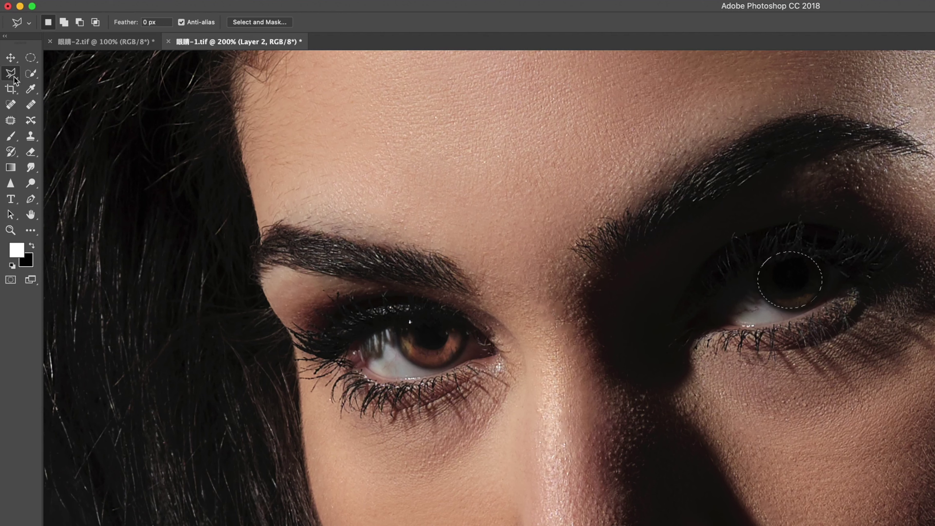
key(alt)
click(736, 292)
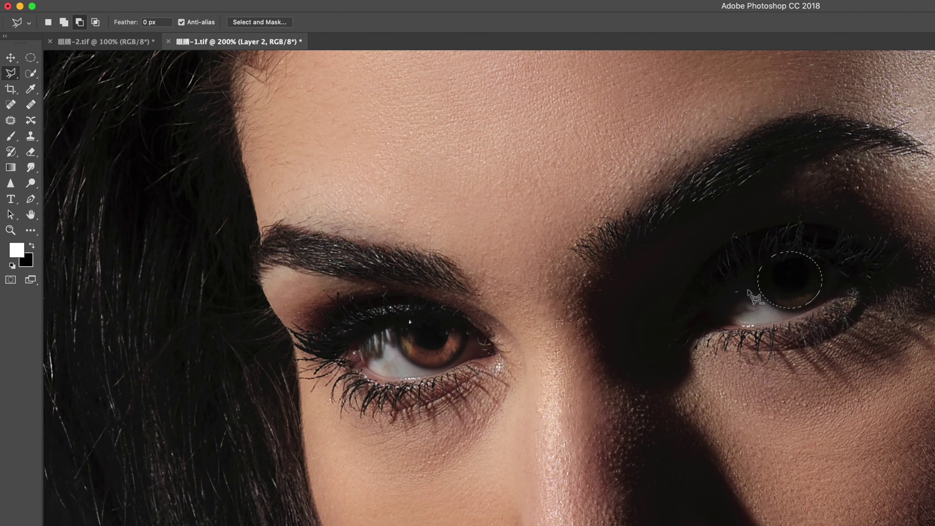
click(871, 274)
click(799, 199)
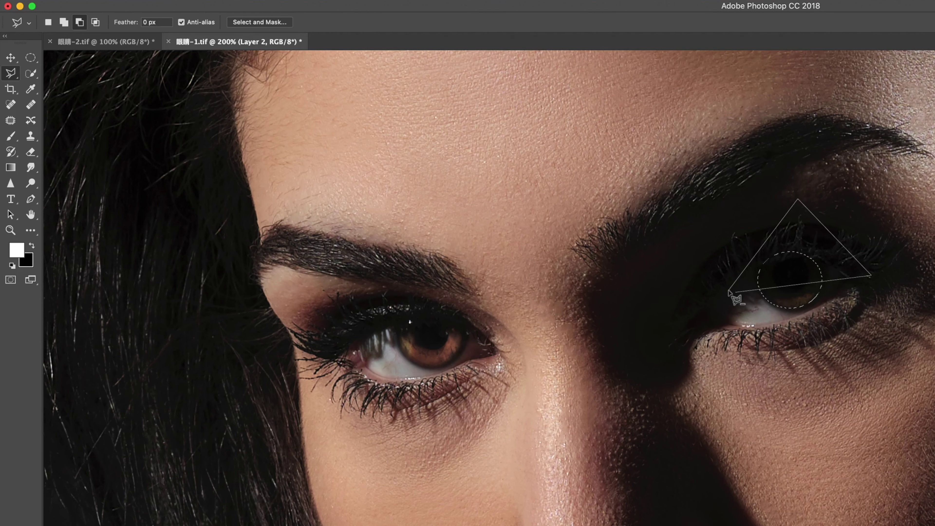
click(736, 293)
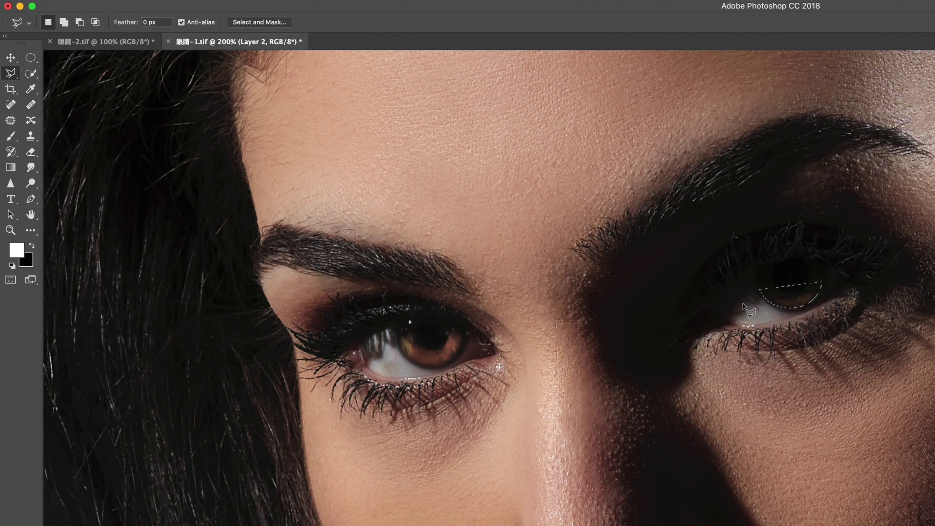
- Subtract another area so only a thin lower crescent of the right iris stays selected
key(alt)
click(746, 302)
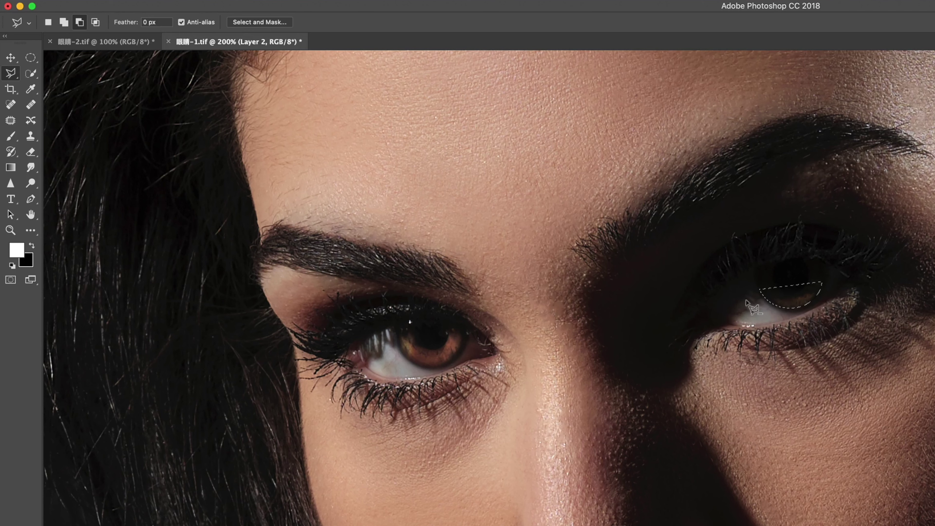
click(853, 284)
click(825, 253)
click(749, 271)
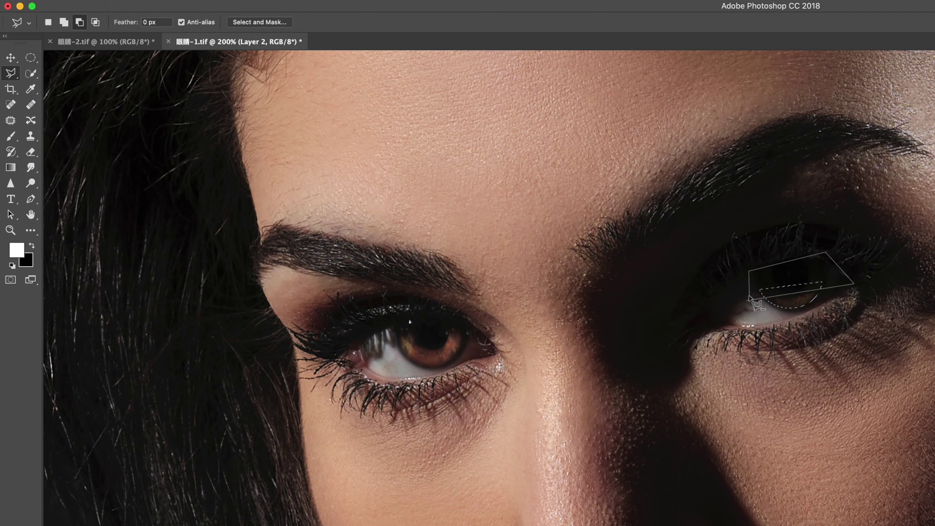
click(746, 301)
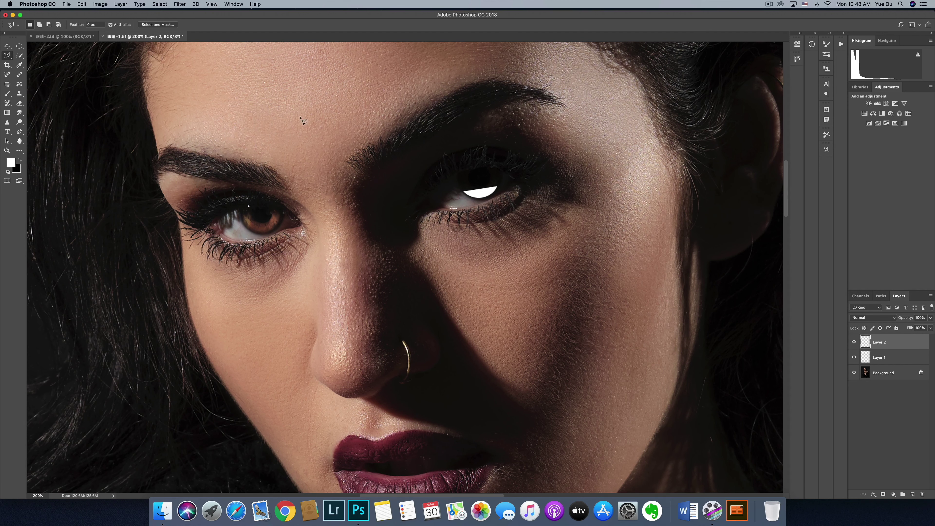
- Blur Layer 2's white crescent with a 4.5-pixel Gaussian blur
click(7, 46)
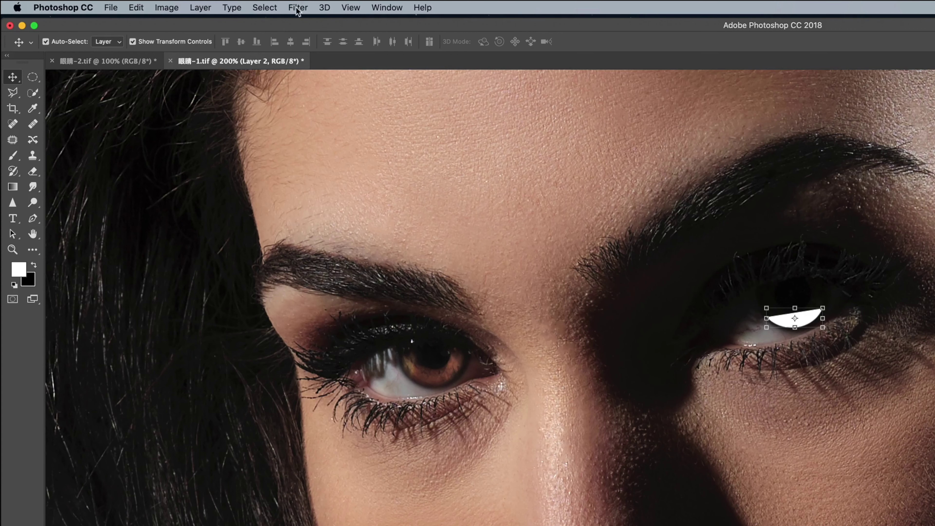
click(180, 3)
mouse_move(303, 151)
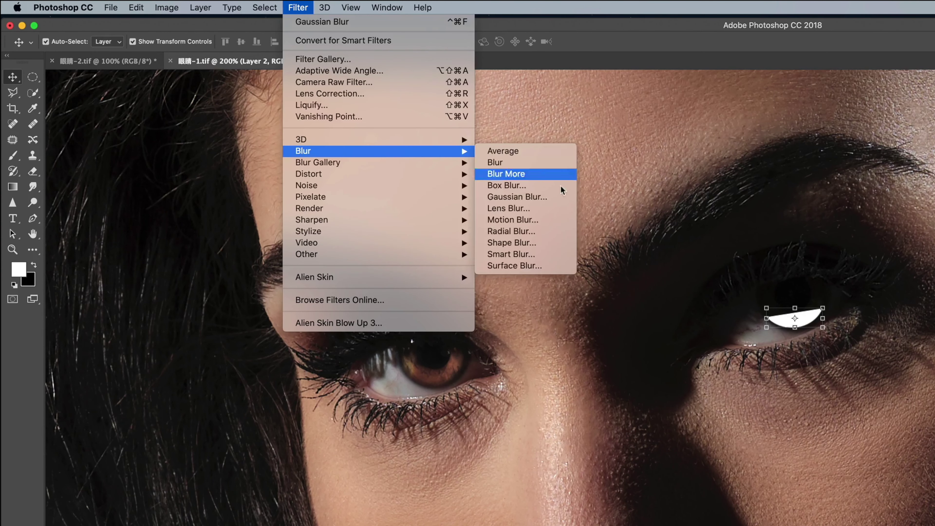
click(545, 197)
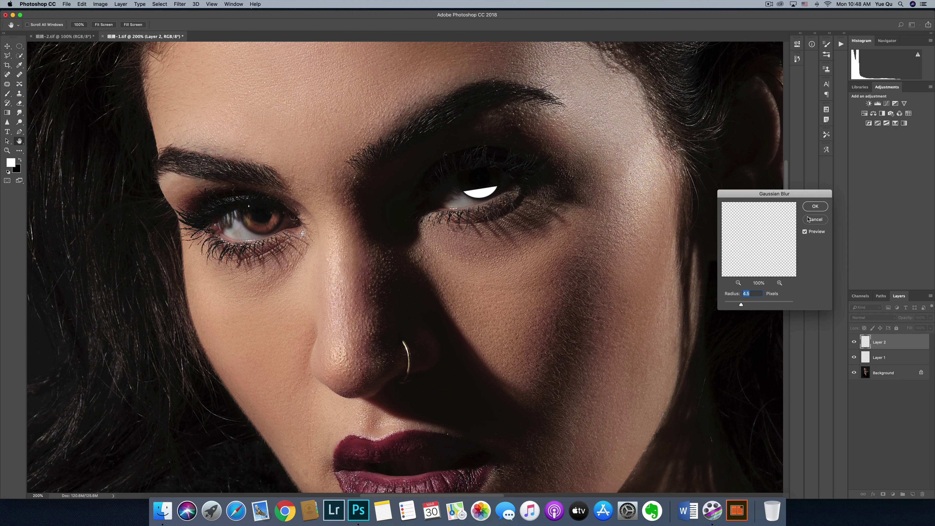
click(815, 207)
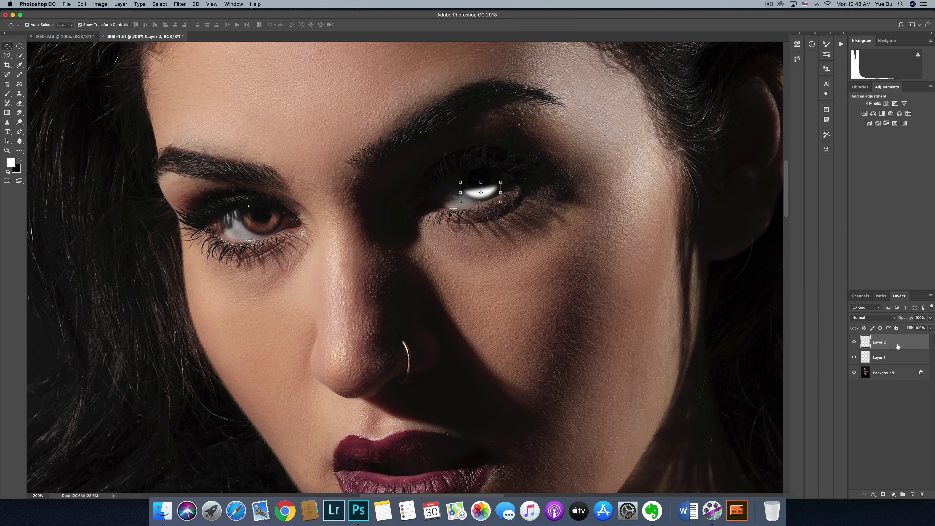
click(884, 318)
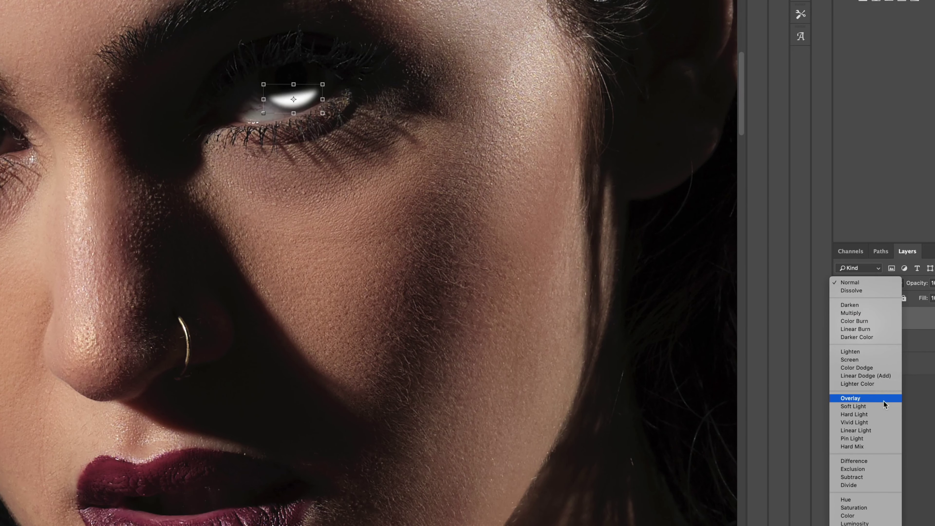
- Blend Layer 2 as Overlay at about 71% opacity and view the portrait at 100%
click(885, 399)
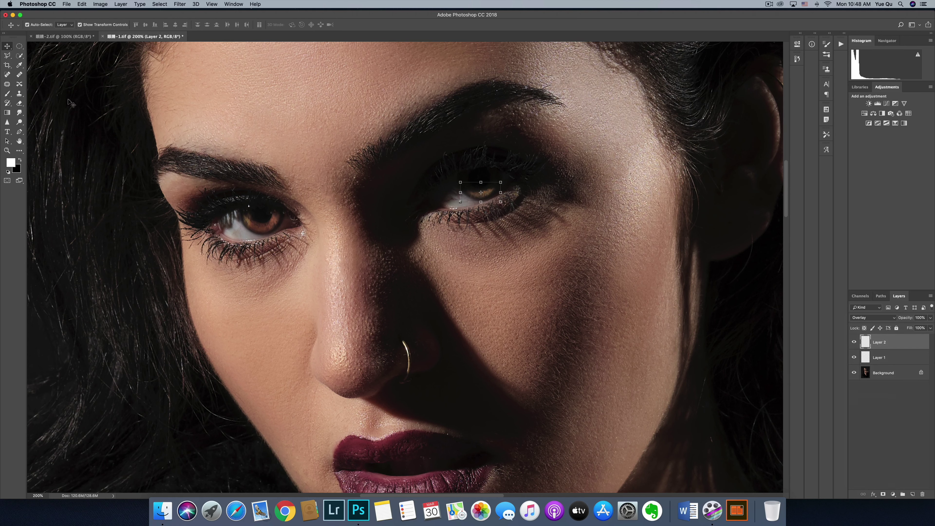
click(20, 45)
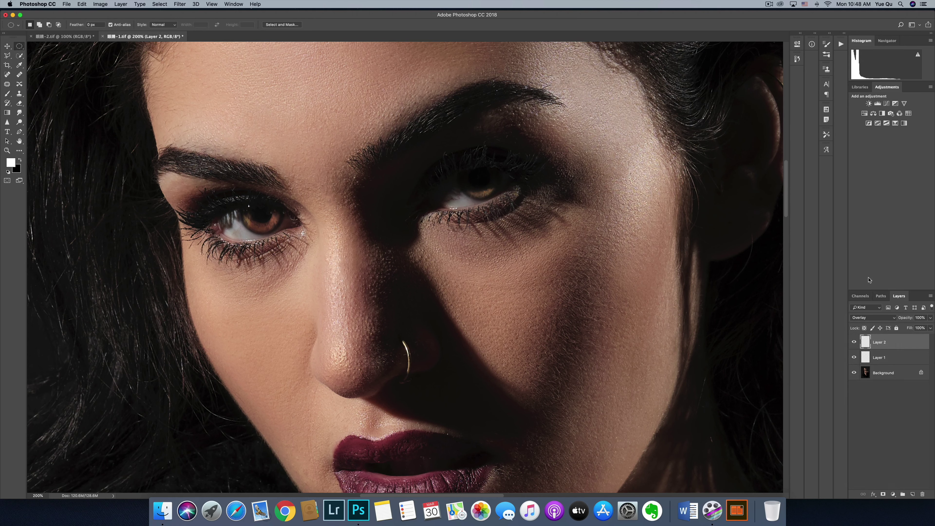
click(932, 317)
drag(930, 328, 927, 329)
drag(921, 329, 921, 329)
key(super+minus)
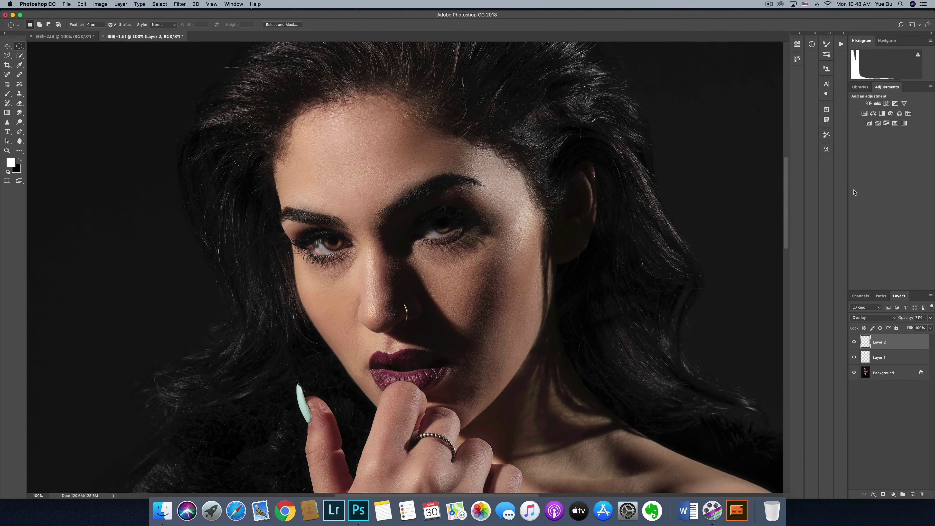
- Group Layer 1 and Layer 2 into Group 1 and toggle its visibility for before/after
click(908, 360)
shift+click(904, 347)
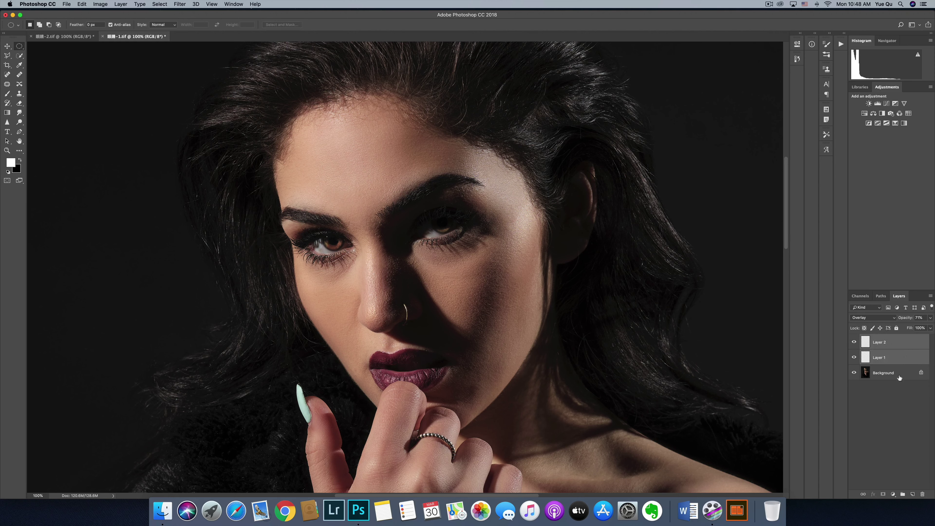
click(904, 494)
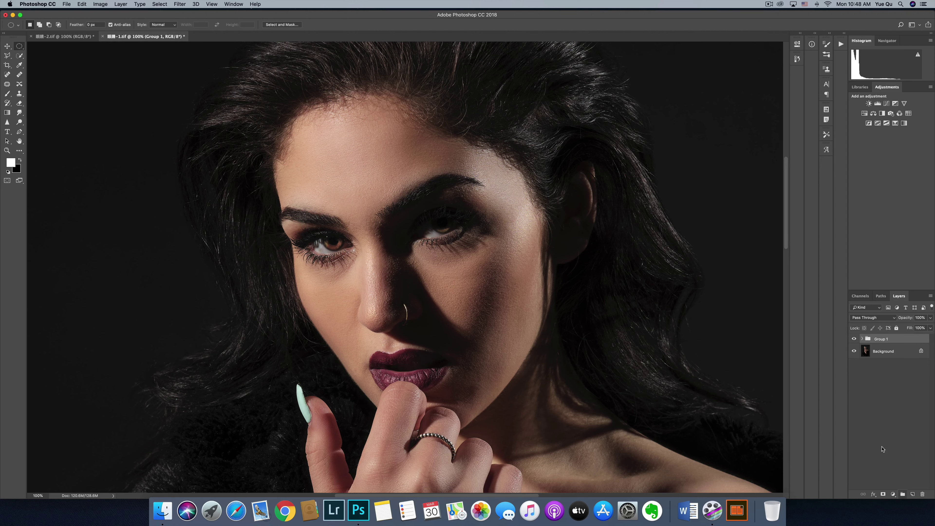
click(854, 339)
click(855, 339)
click(854, 340)
click(855, 339)
click(854, 339)
click(855, 339)
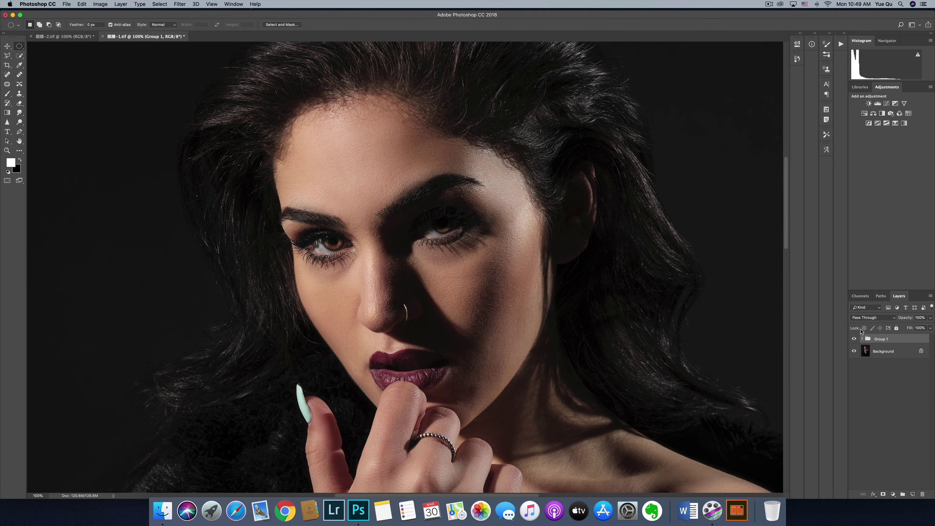